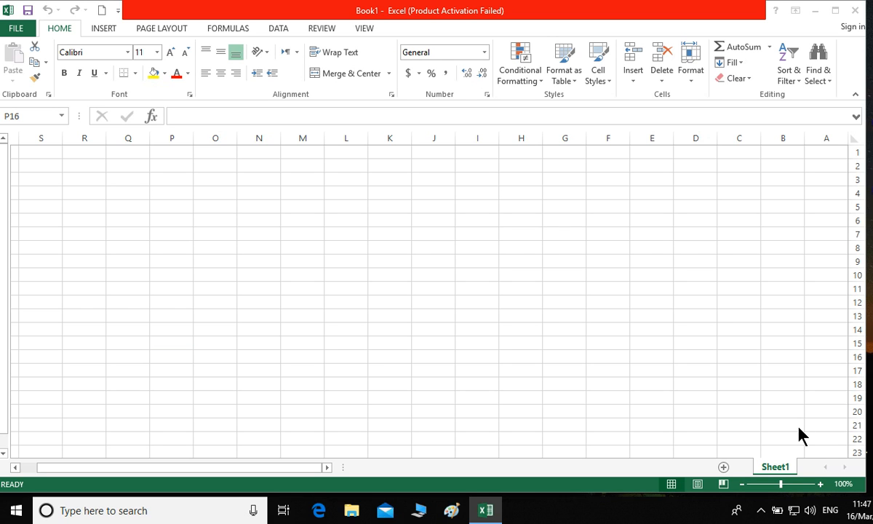
left_click(533, 260)
left_click(417, 299)
left_click(503, 237)
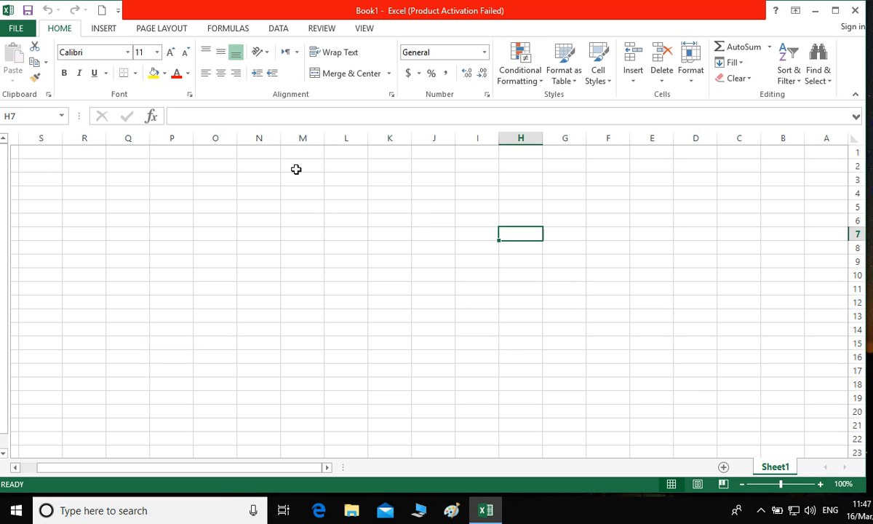
left_click(298, 192)
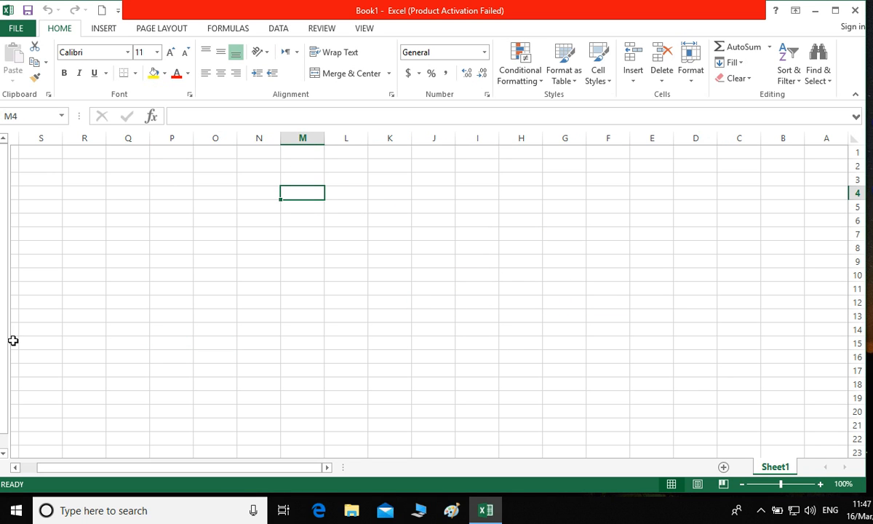
Step: Examine the list of installed programs in the Microsoft Office folder
key("super")
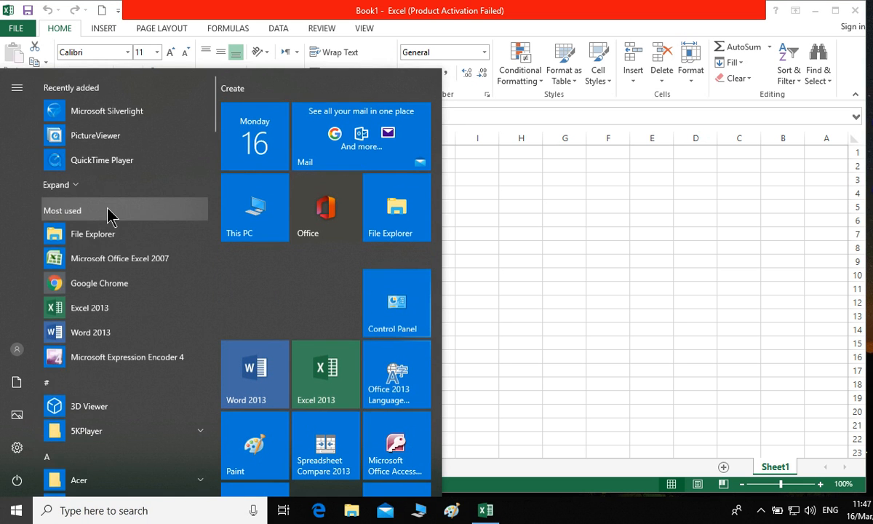
scroll(107, 240, "down", 10)
scroll(107, 267, "down", 6)
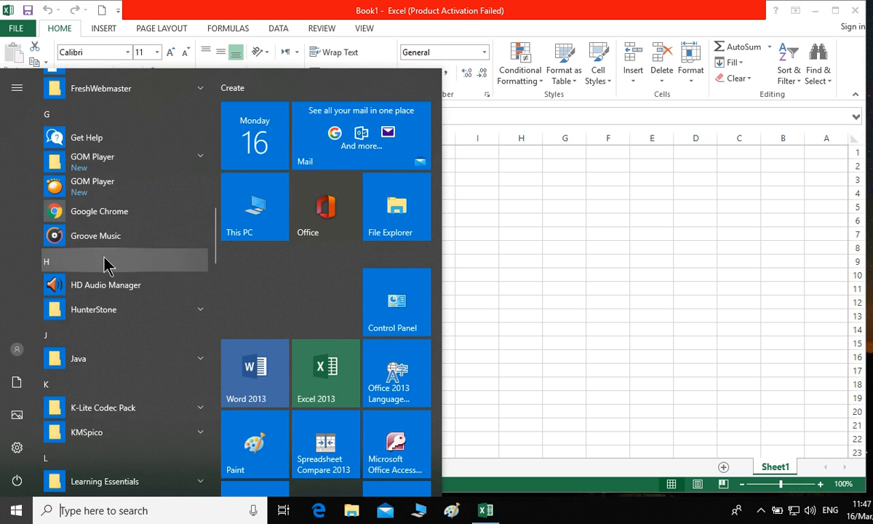
scroll(106, 246, "down", 5)
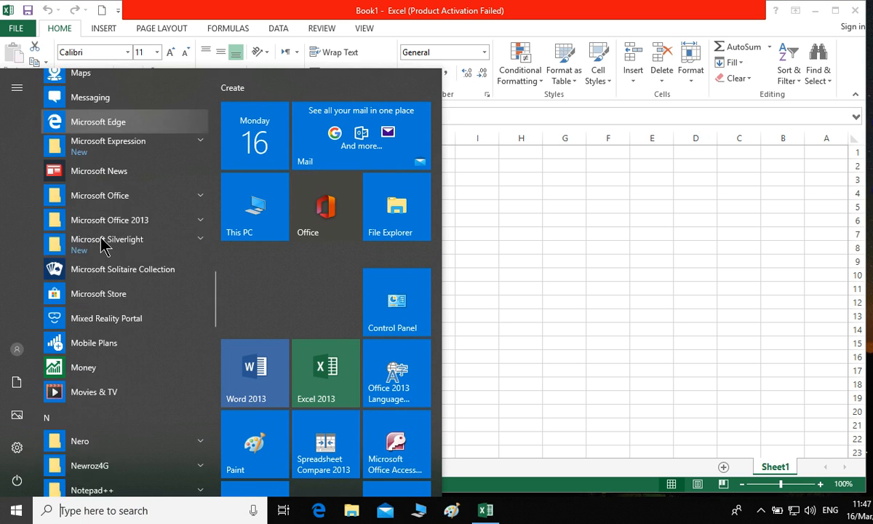
left_click(107, 190)
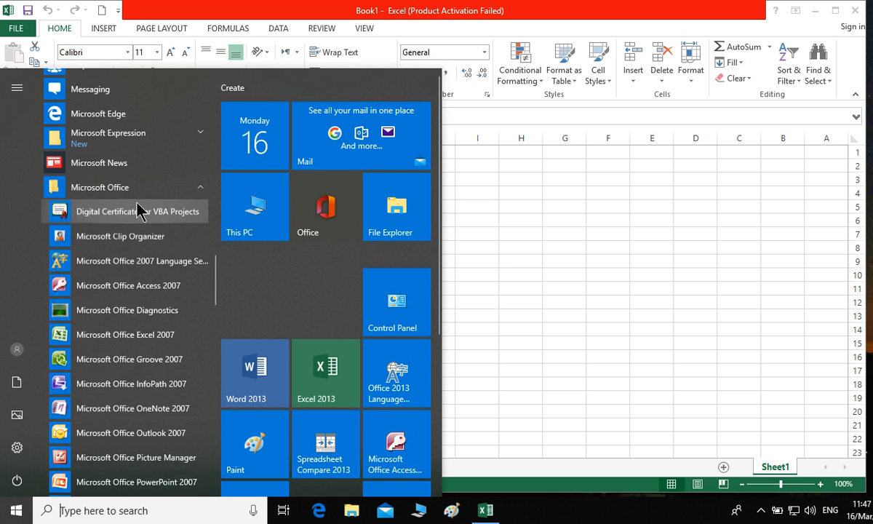
scroll(120, 320, "down", 3)
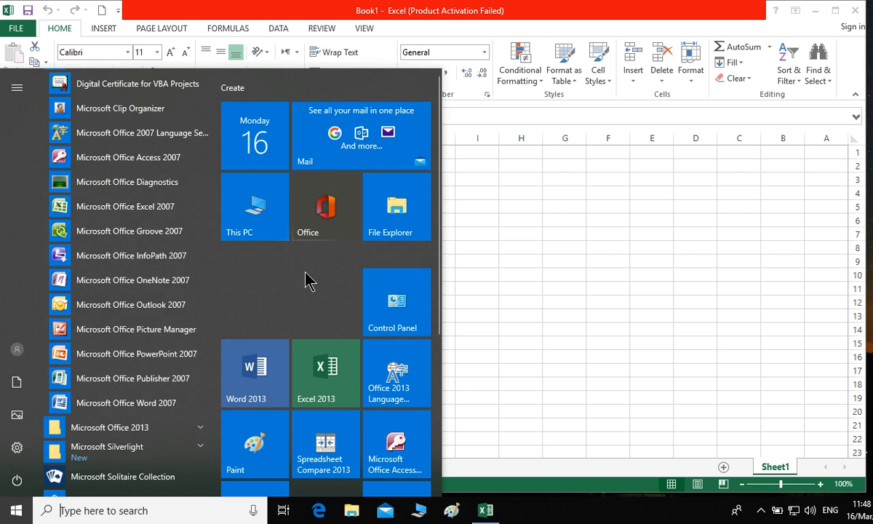
left_click(561, 232)
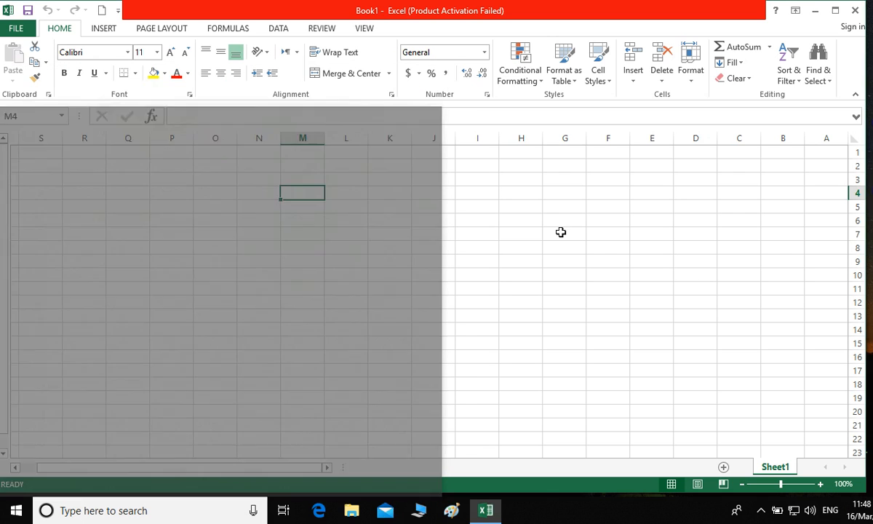
left_click(561, 233)
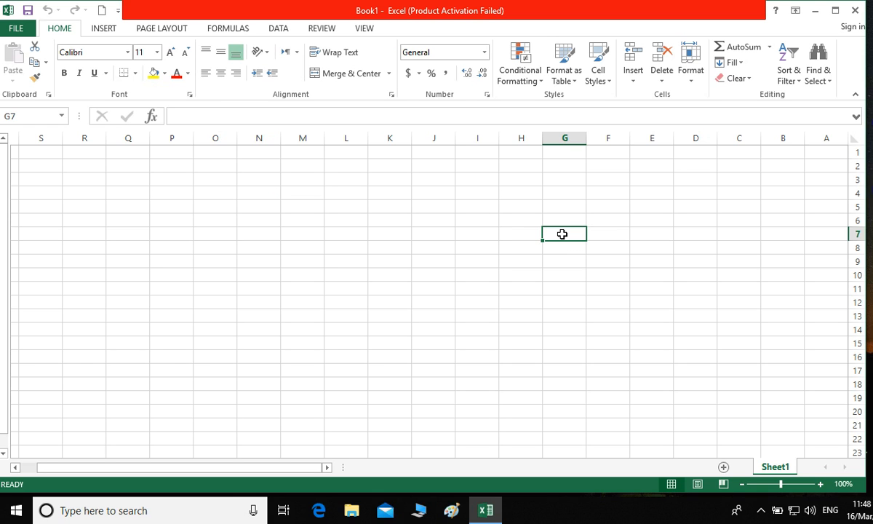
left_click(582, 344)
left_click(445, 280)
left_click(570, 231)
left_click(398, 218)
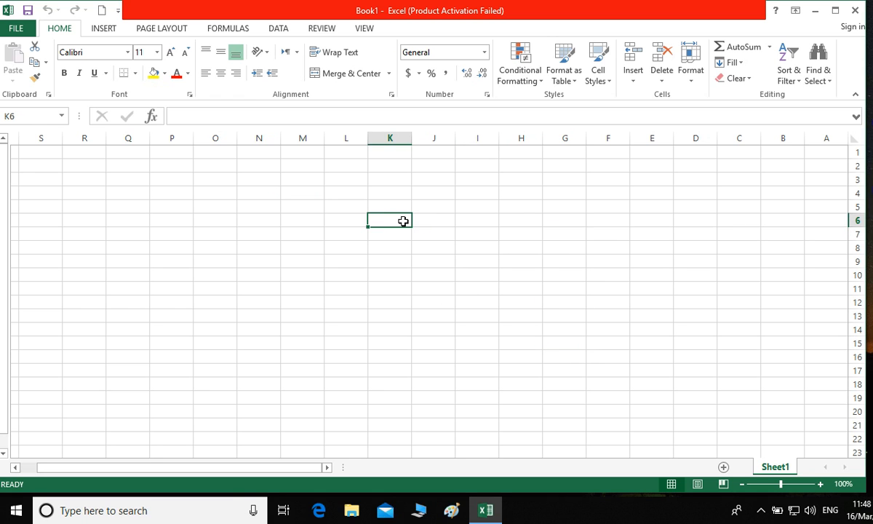
left_click(448, 219)
left_click(465, 274)
left_click(351, 223)
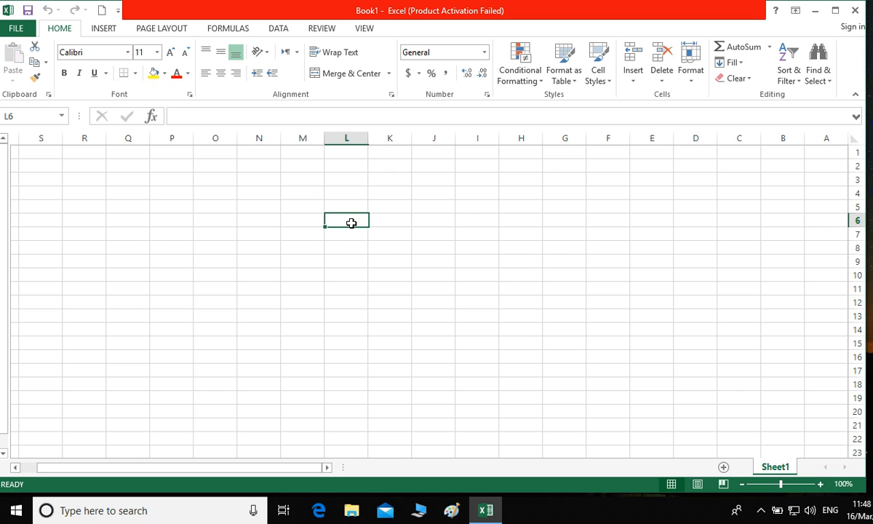
left_click(425, 263)
left_click(337, 259)
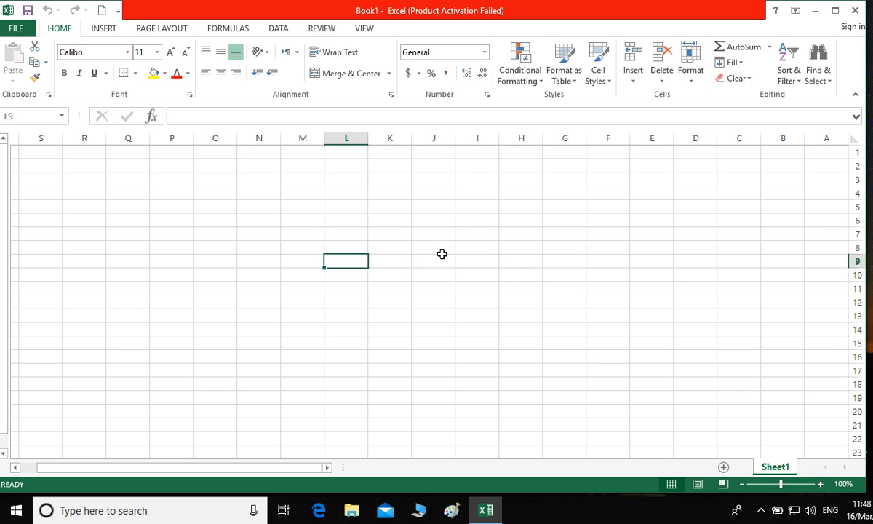
left_click(437, 249)
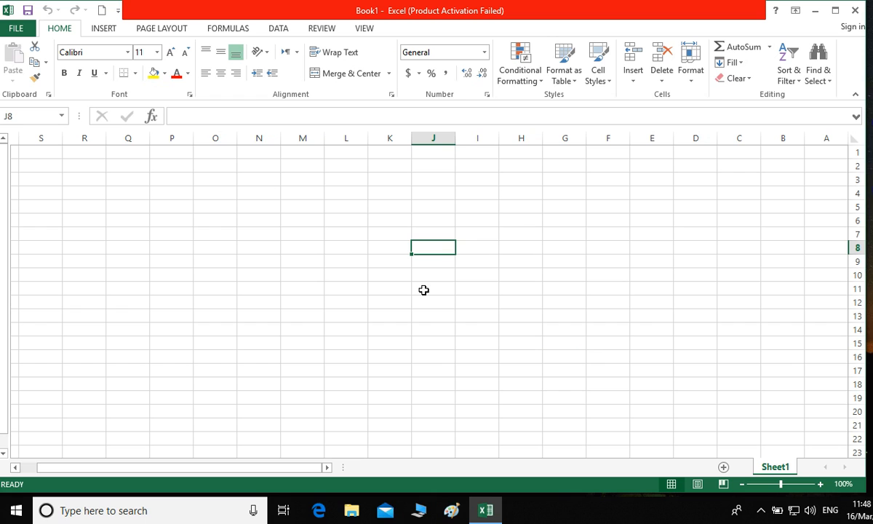
left_click(246, 236)
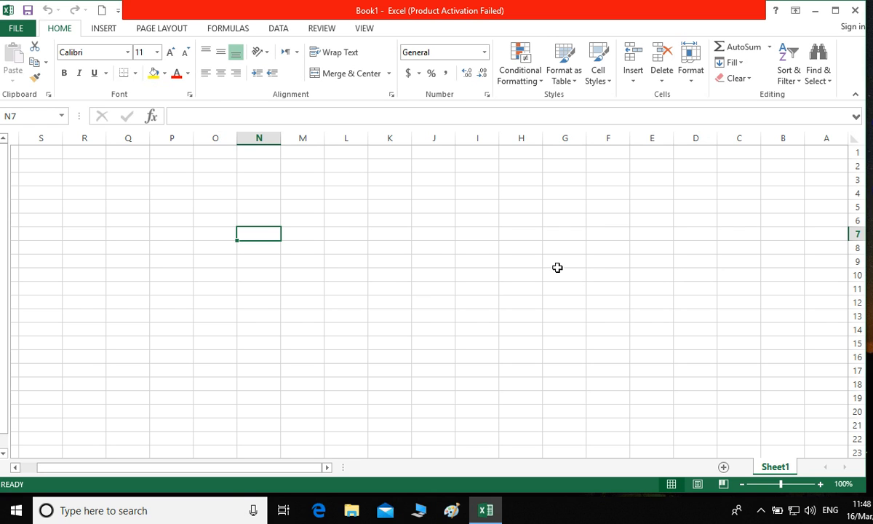
left_click(479, 252)
left_click(419, 223)
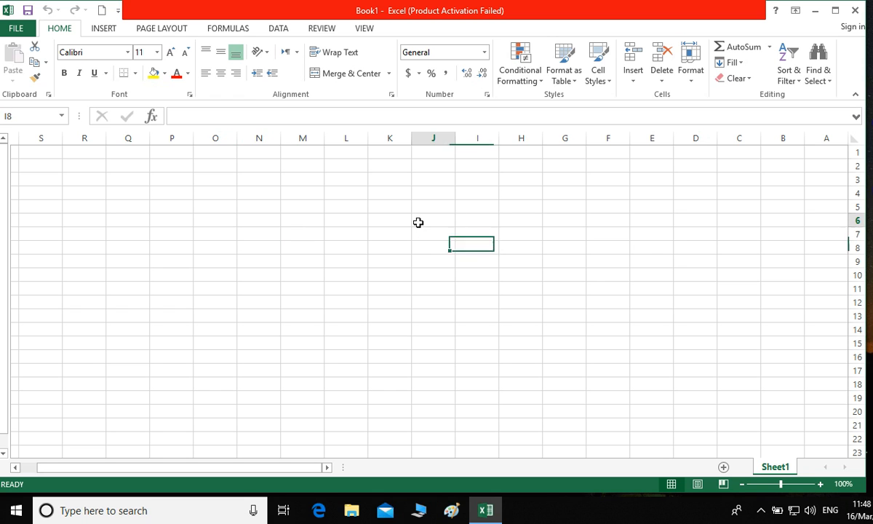
left_click(533, 220)
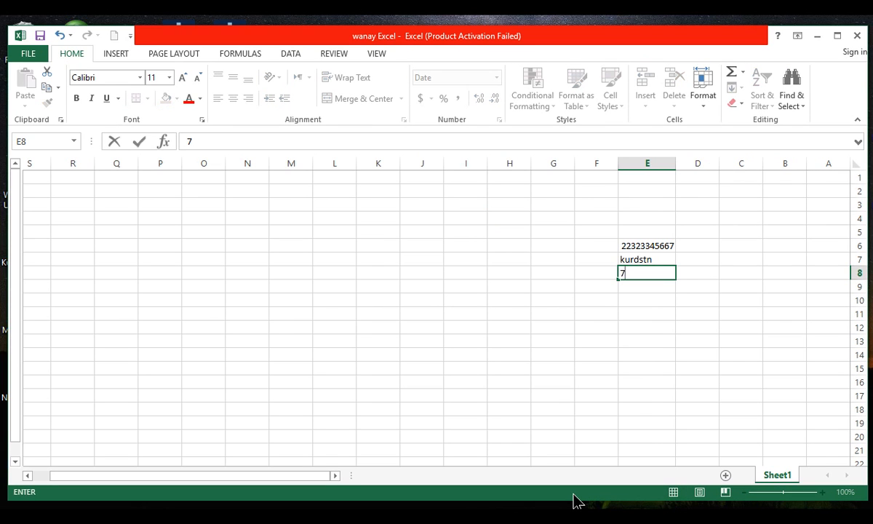
Step: Replace the started entry in cell E8 with the date 4/03/2020
key("BackSpace")
type("4/03/2020")
key("Return")
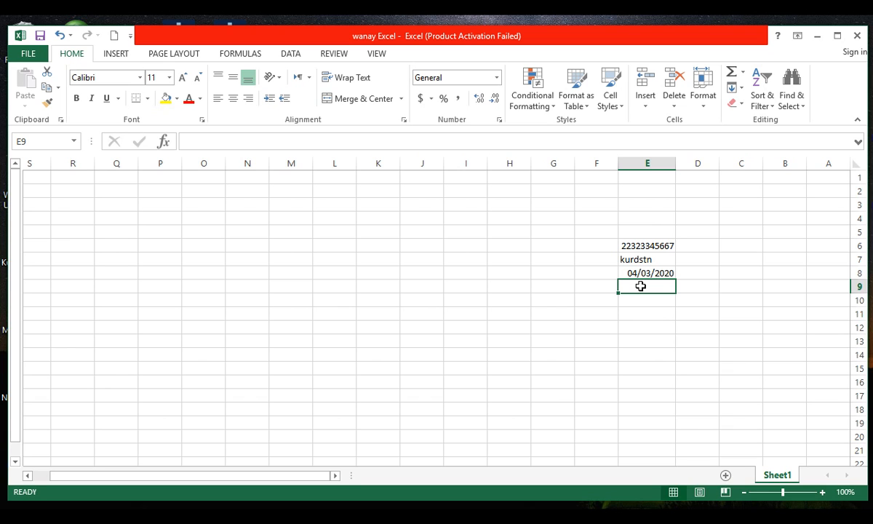
Step: Enter the formula =sum(D6:D9) in cell E9 to total the neighbouring column's cells
type("=")
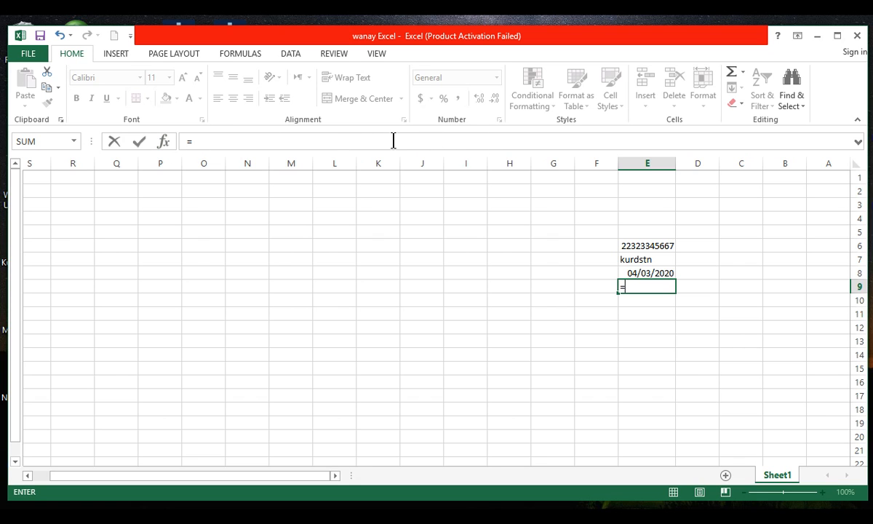
left_click(232, 142)
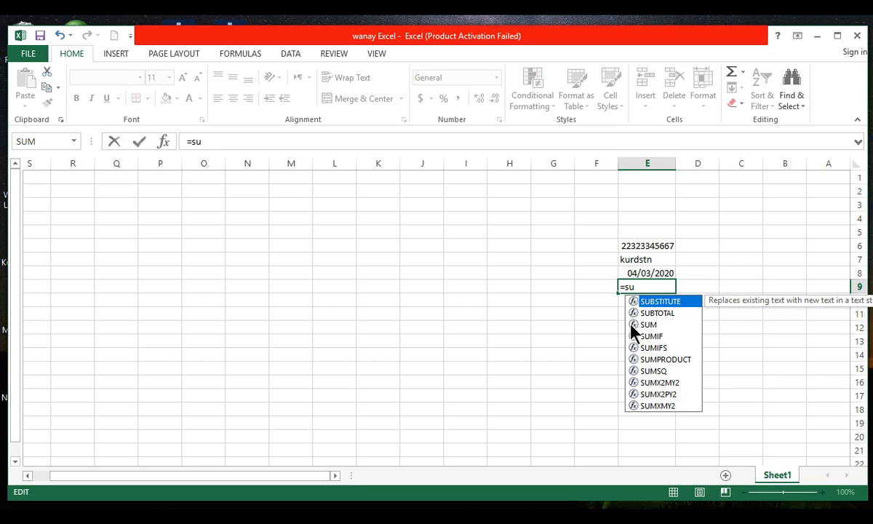
type("m")
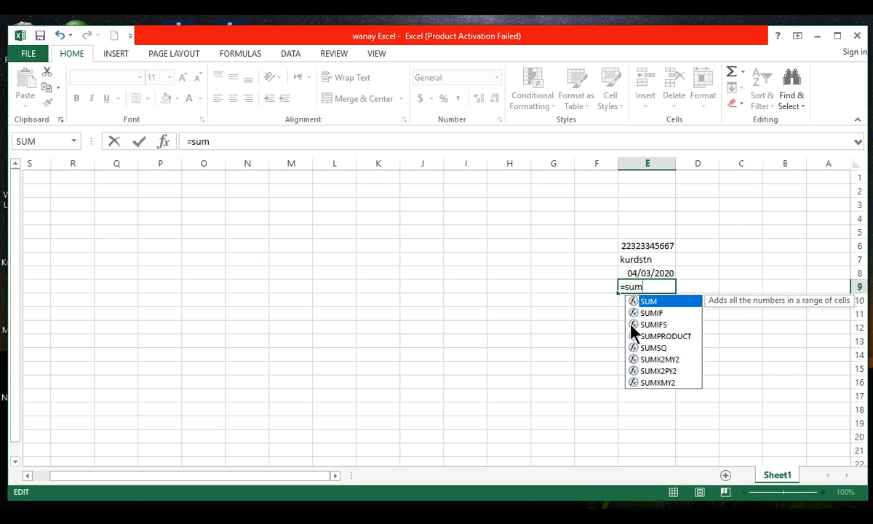
type("(")
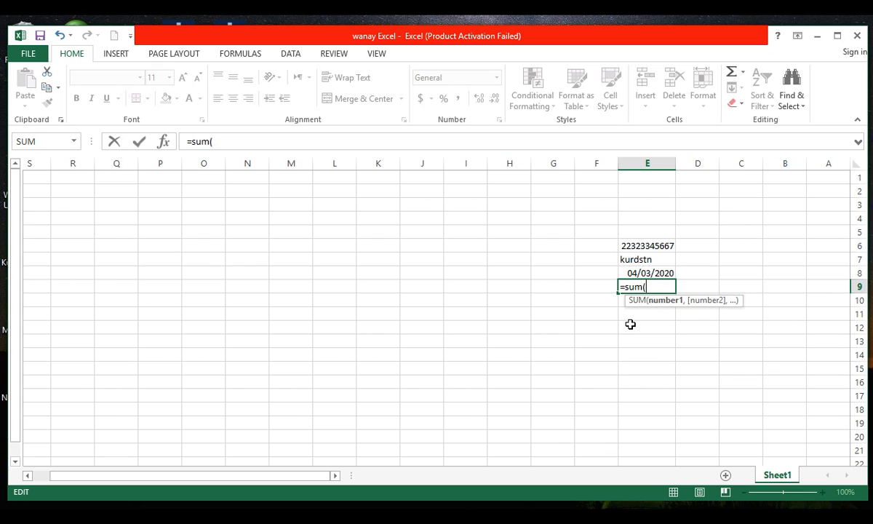
type(")")
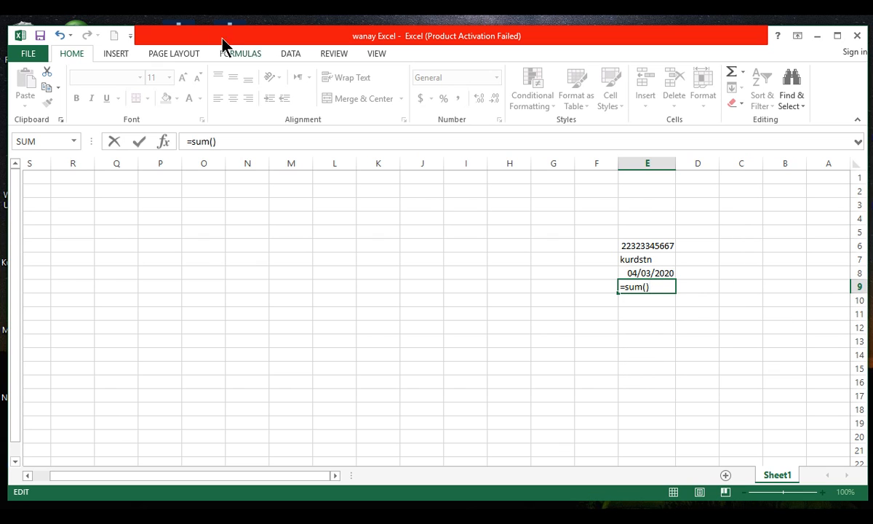
left_click(646, 289)
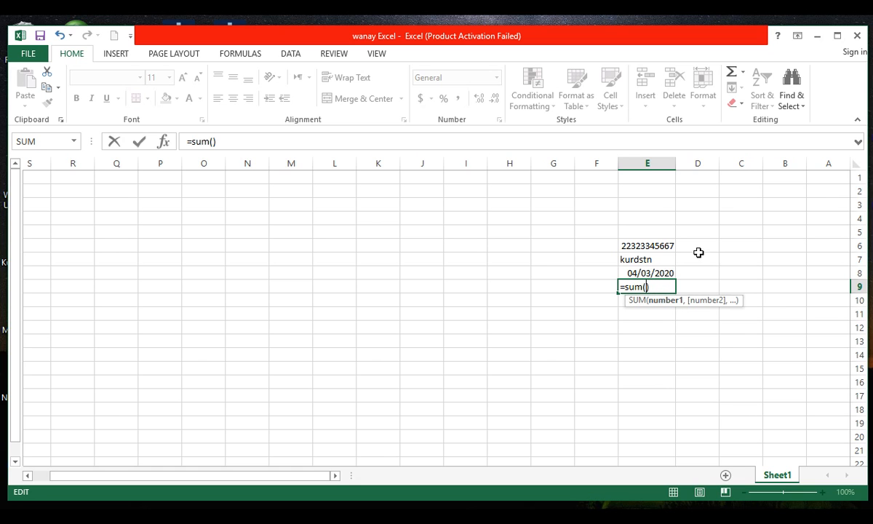
left_click_drag(699, 249, 700, 284)
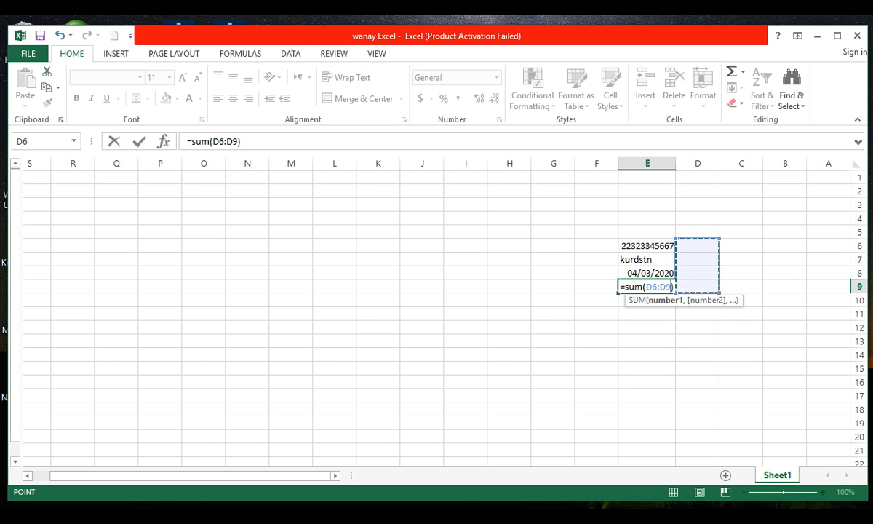
key("ctrl+Return")
key("Return")
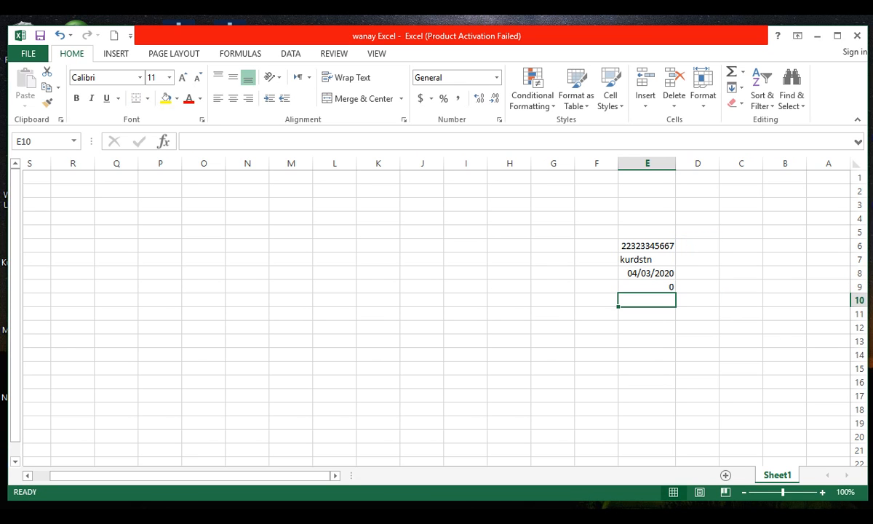
Step: Fill cells D6 to D9 with the numbers 33, 55, 44 and 66
left_click(688, 245)
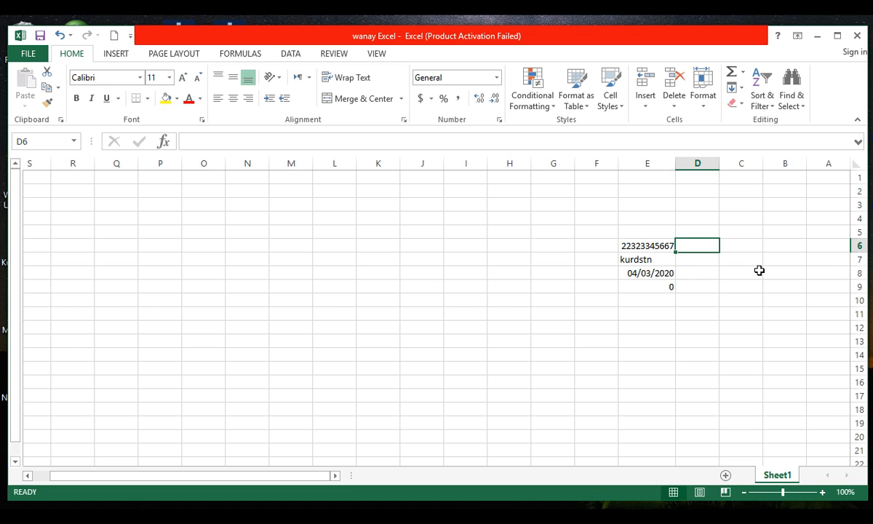
type("33")
key("Return")
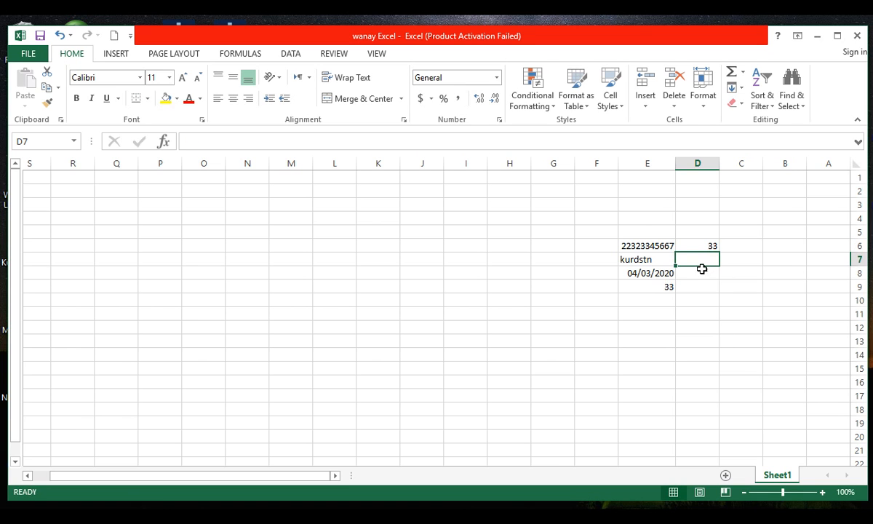
type("55")
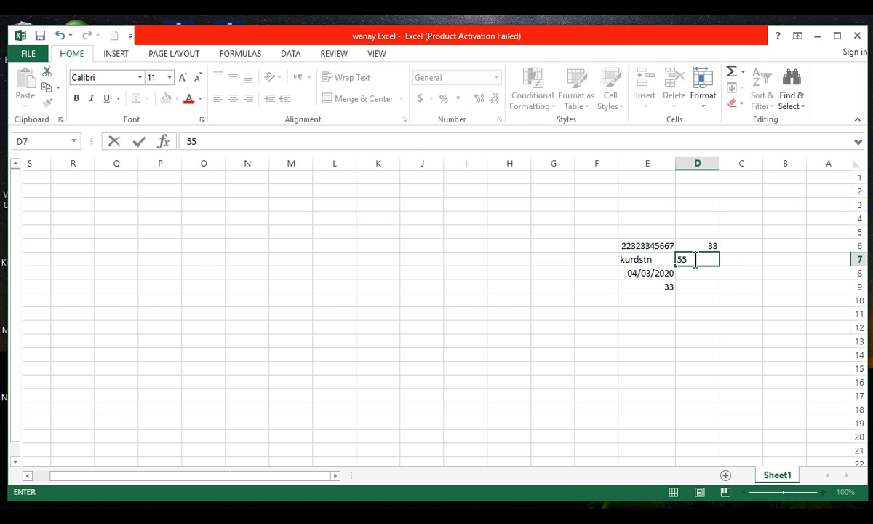
key("Return")
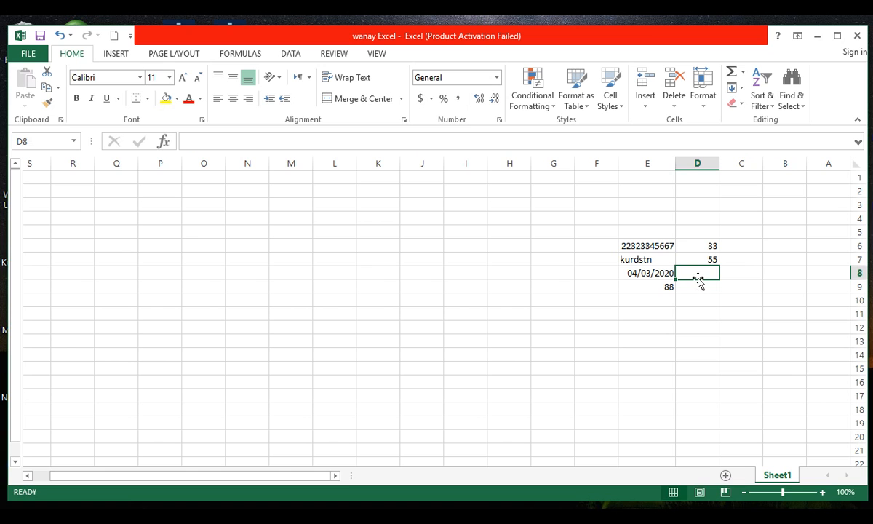
type("44")
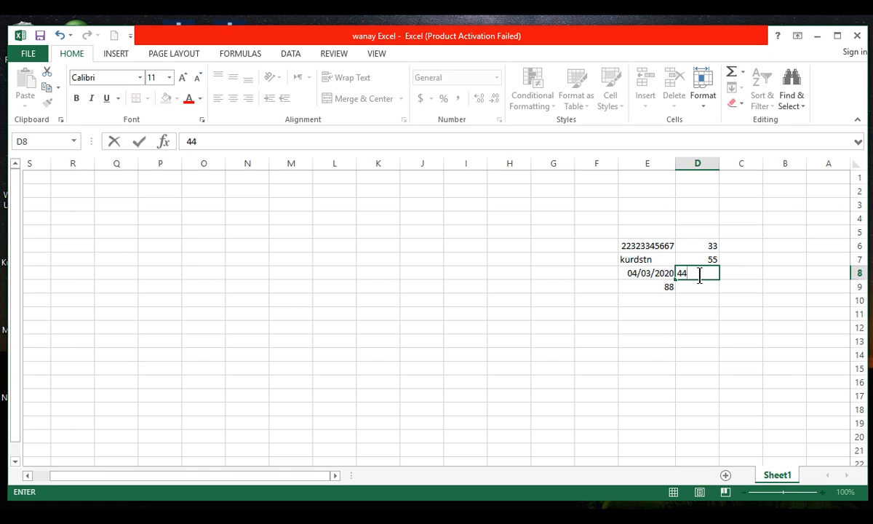
key("Return")
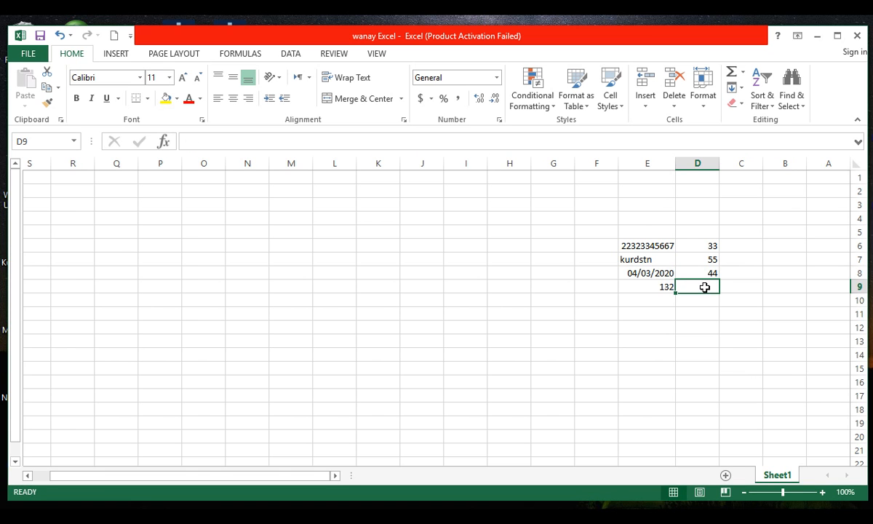
type("6")
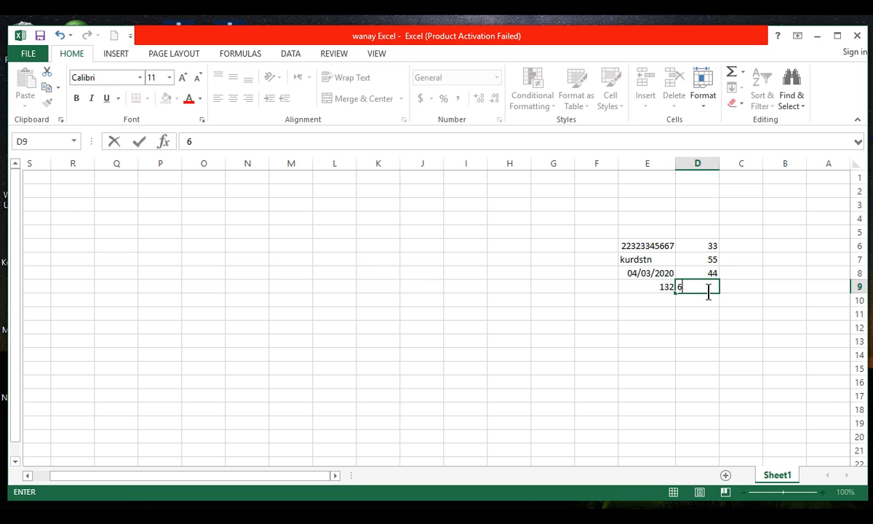
type("6")
key("Return")
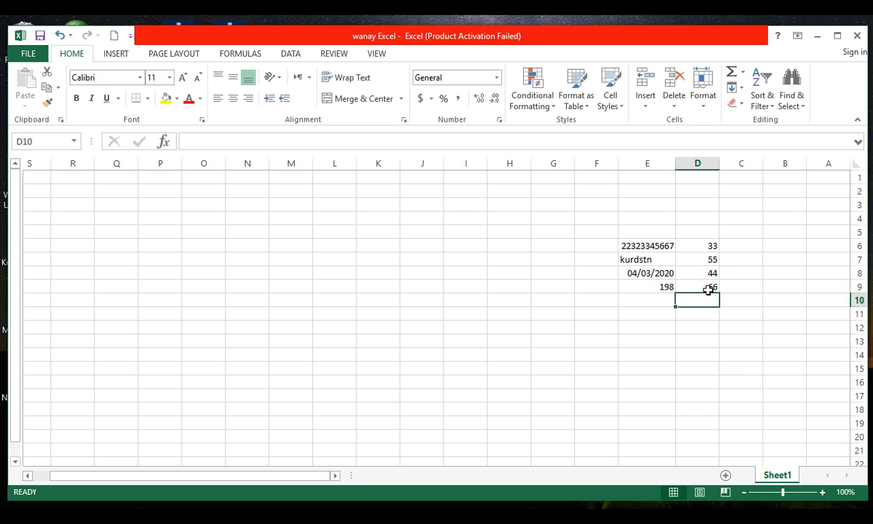
Step: Inspect the SUM formula in cell E9 and the range it references, leaving it unedited
double_click(645, 286)
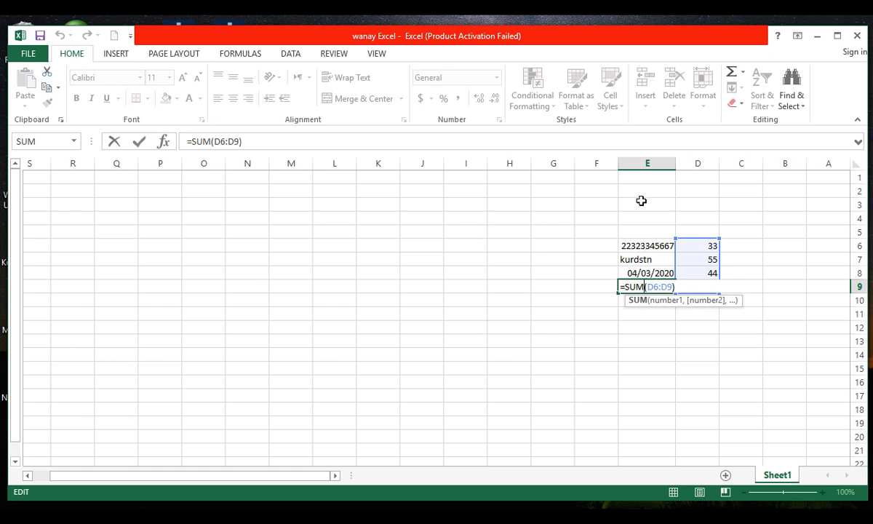
key("Return")
double_click(653, 286)
key("ctrl+Return")
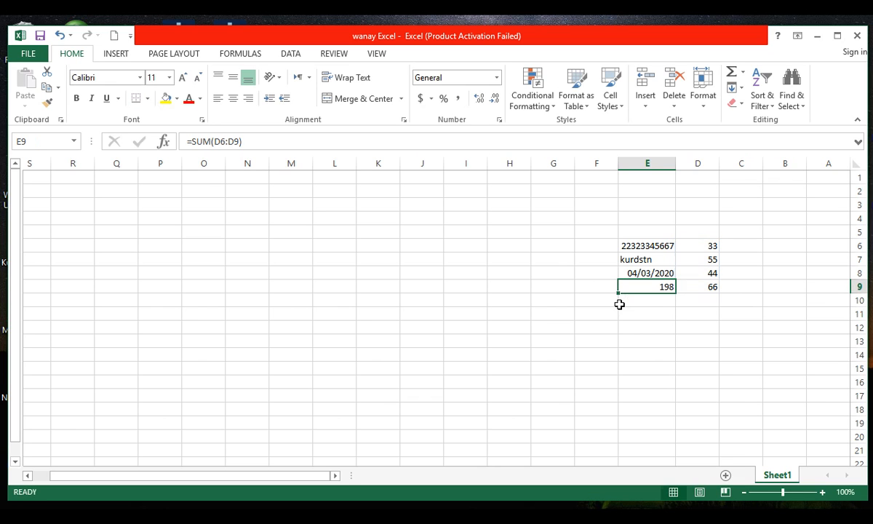
Step: Enter the arithmetic operators +, -, * and / in cells G6 to G9, one per cell
left_click(513, 233)
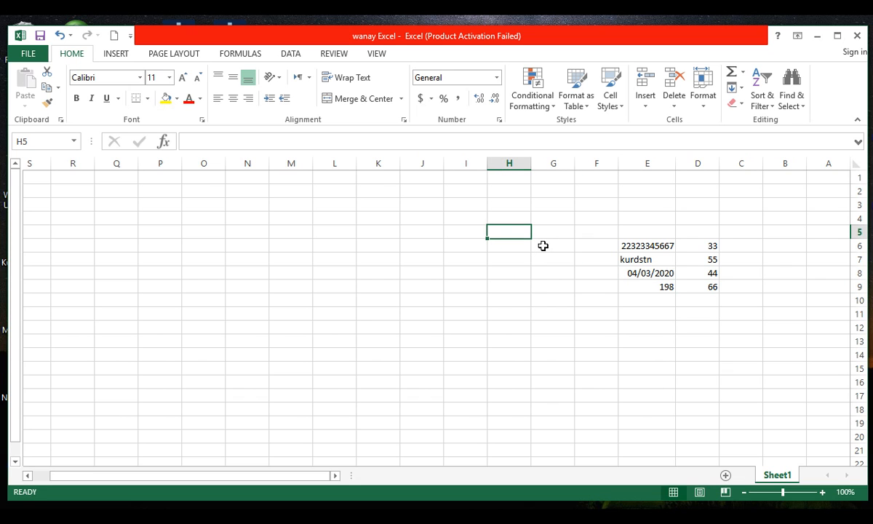
left_click(542, 247)
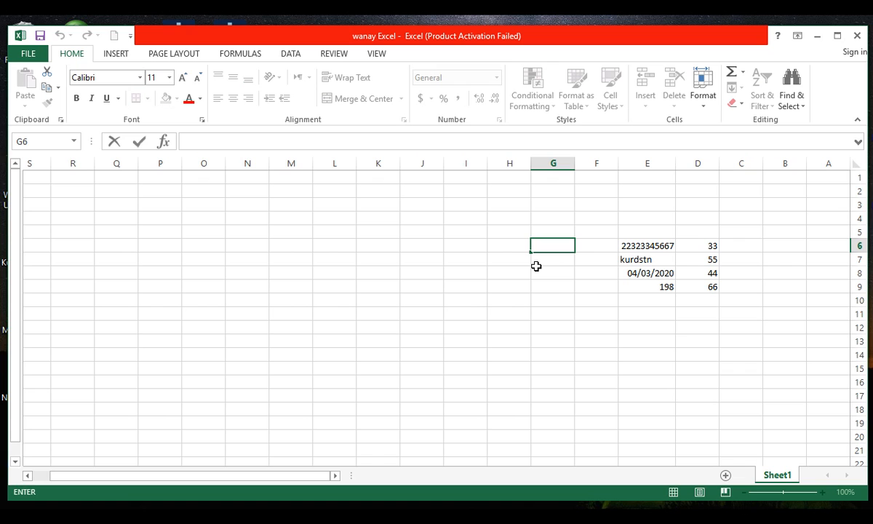
type("+")
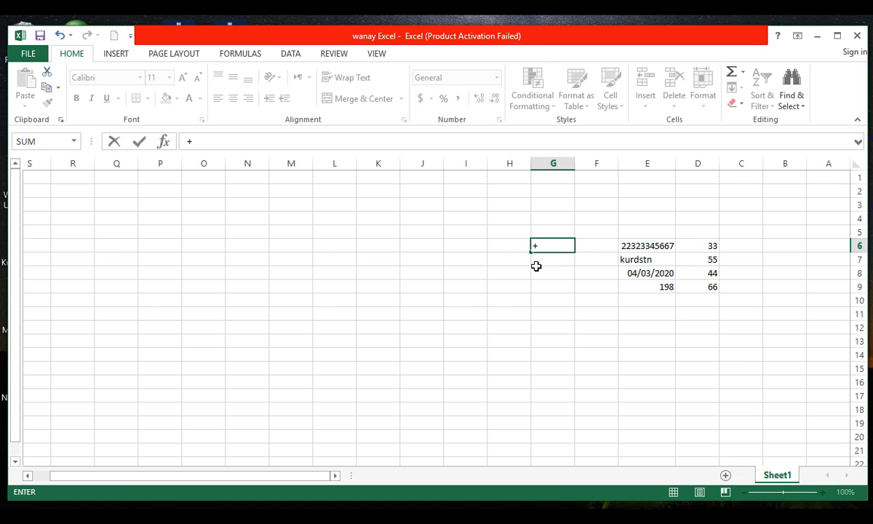
key("Return")
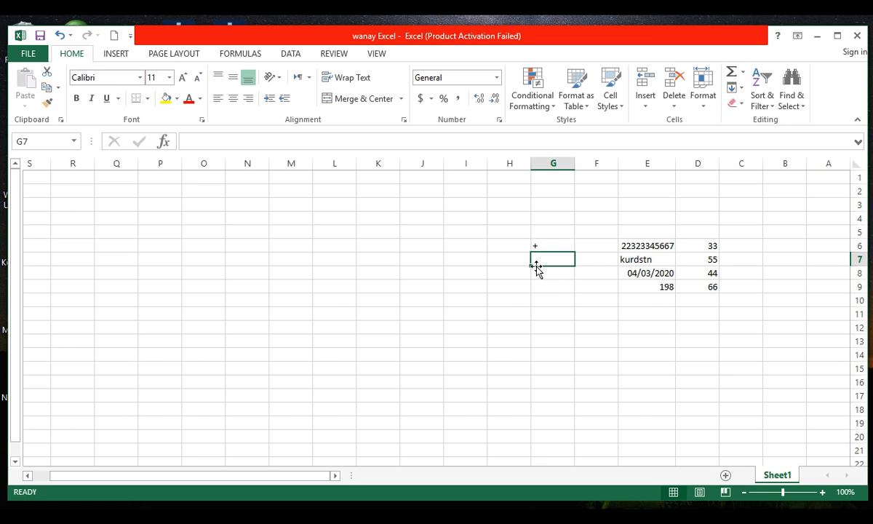
type("-")
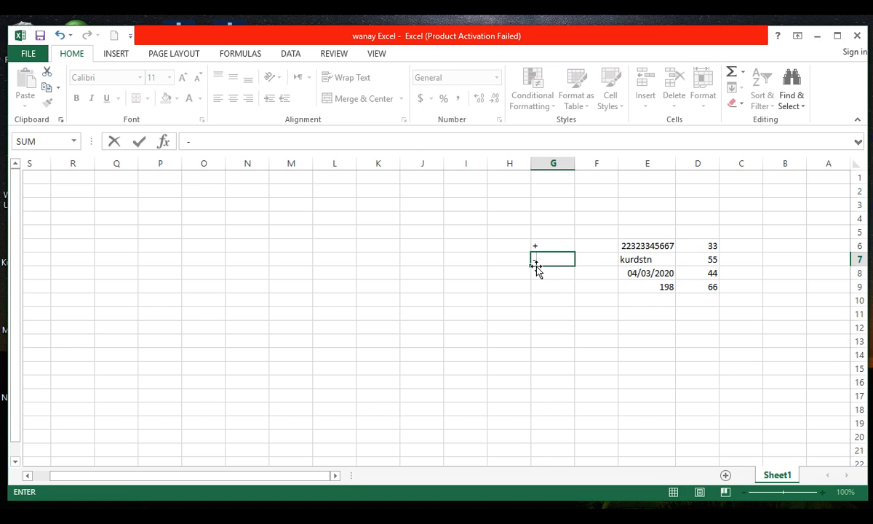
key("Return")
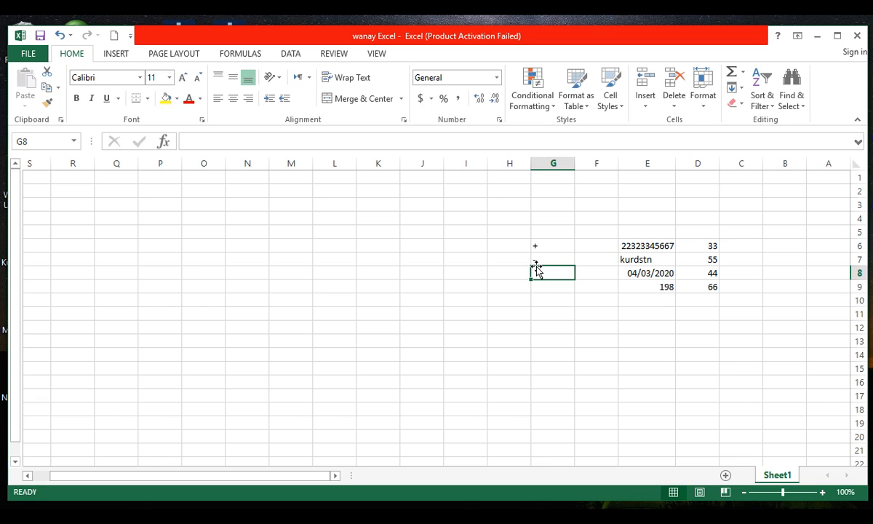
type("*")
key("Return")
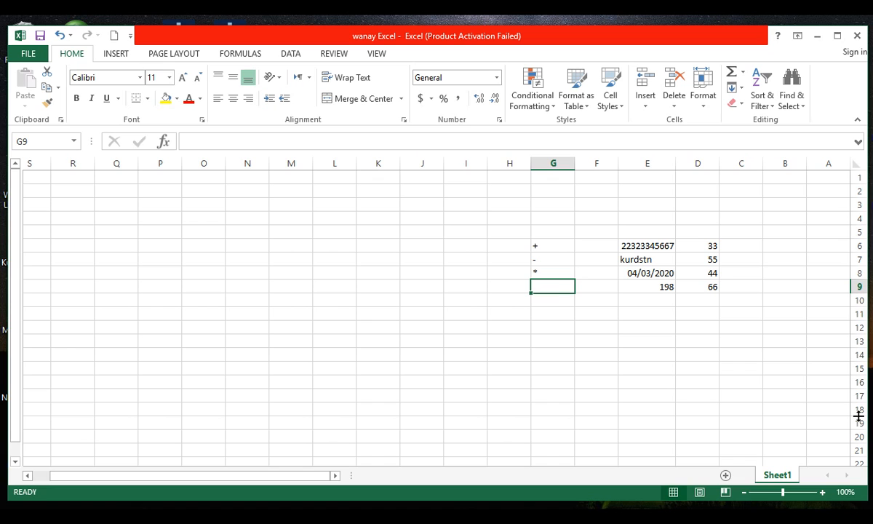
double_click(559, 287)
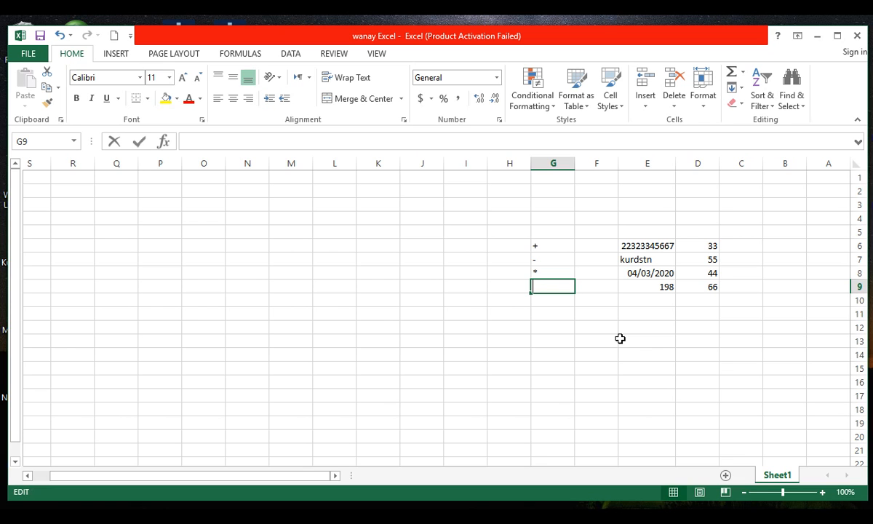
type("/")
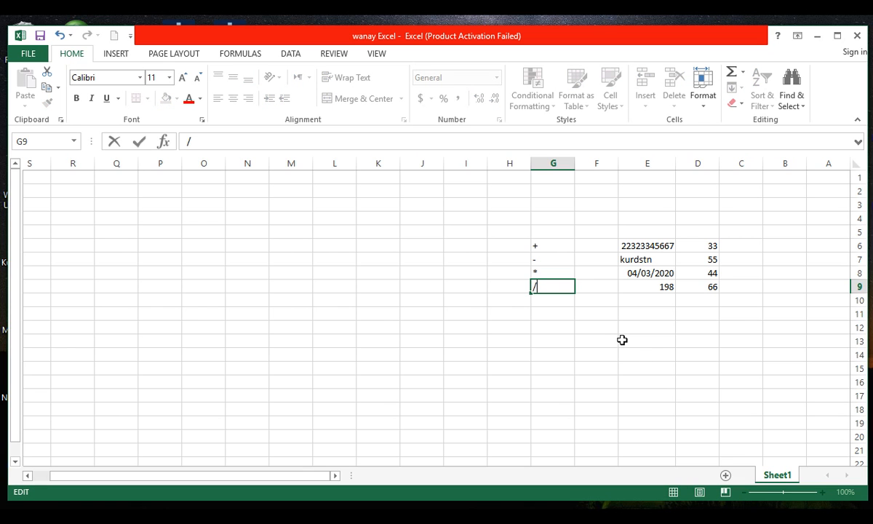
key("Return")
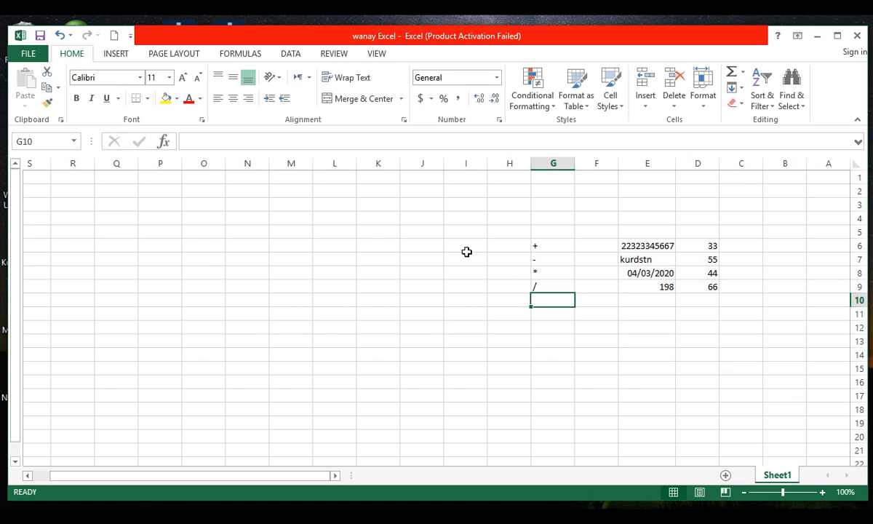
Step: Enter the comparison operators < and > in cells I6 and I7
double_click(498, 246)
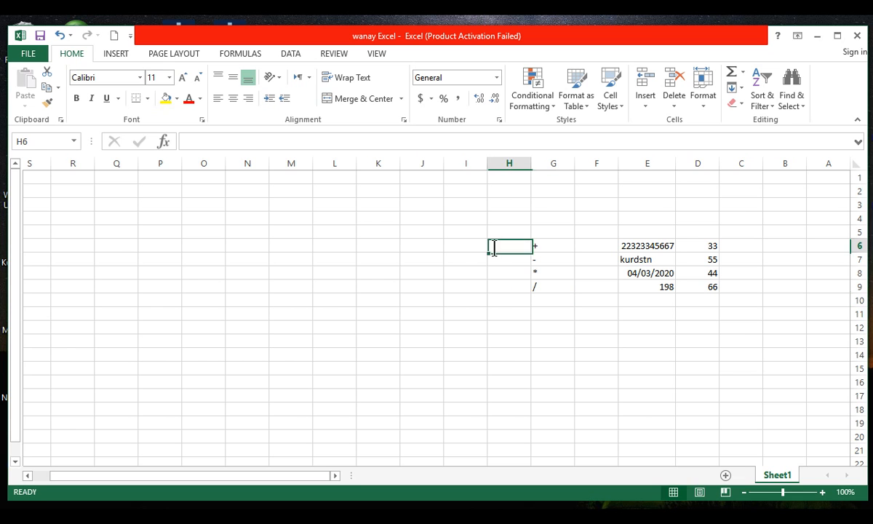
left_click(472, 246)
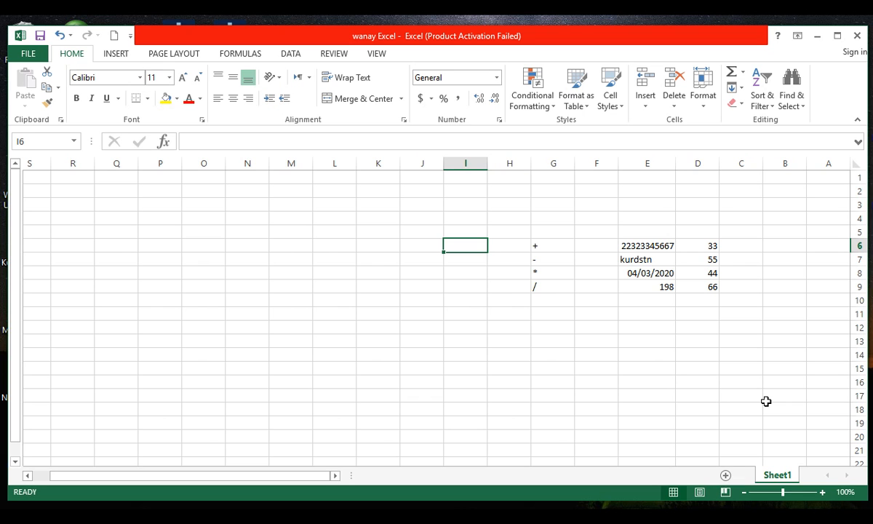
type("<")
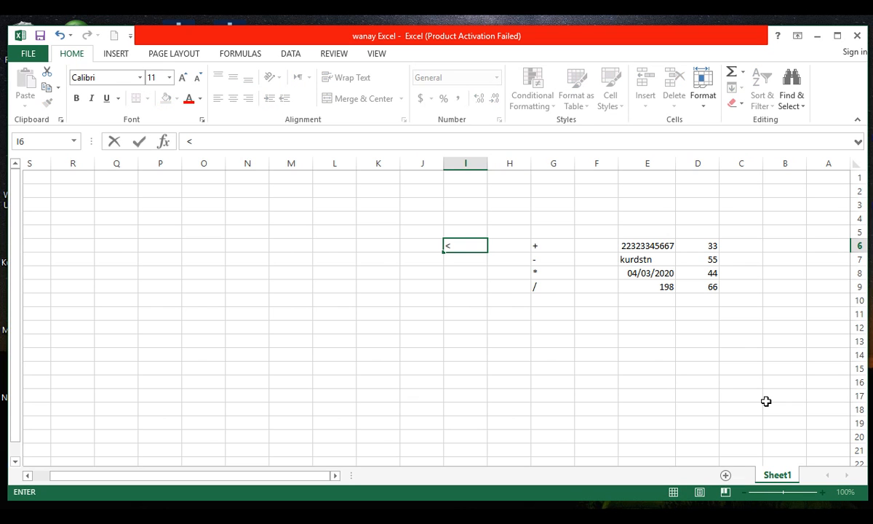
key("Return")
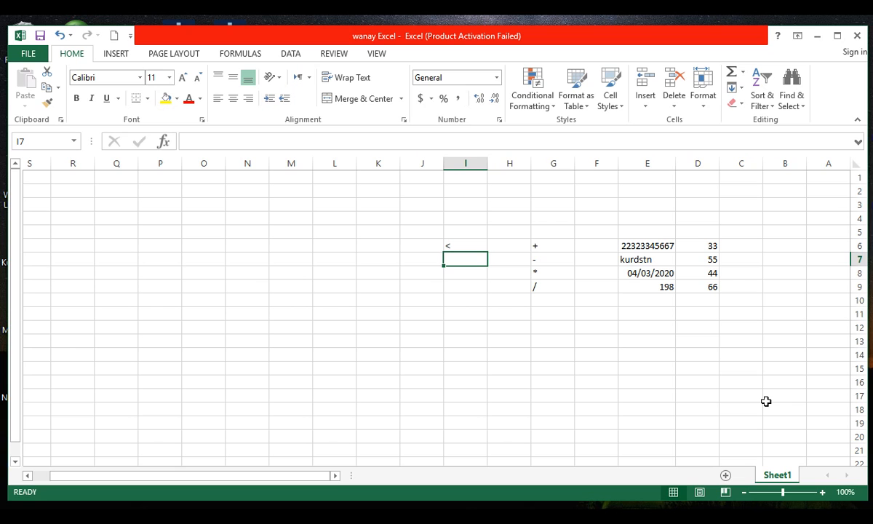
type(">")
key("Return")
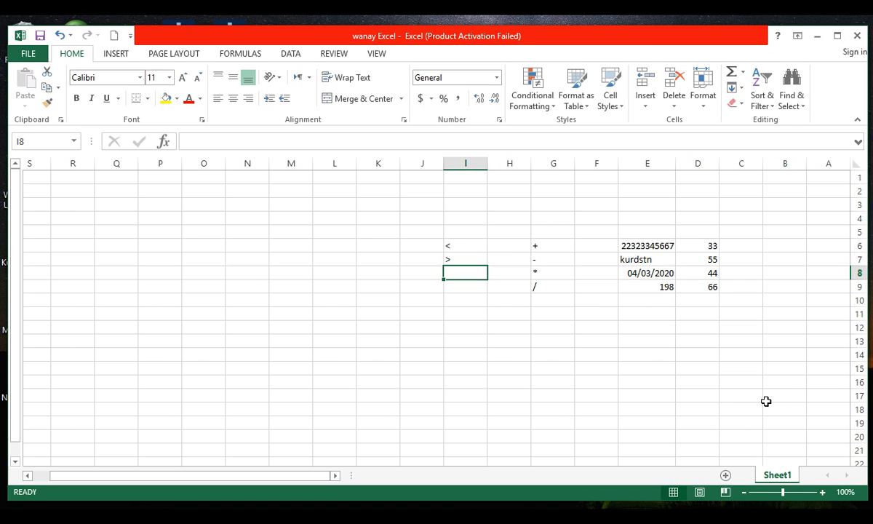
Step: Try to enter the operator =< in cell I8, and clear the entry
type("=")
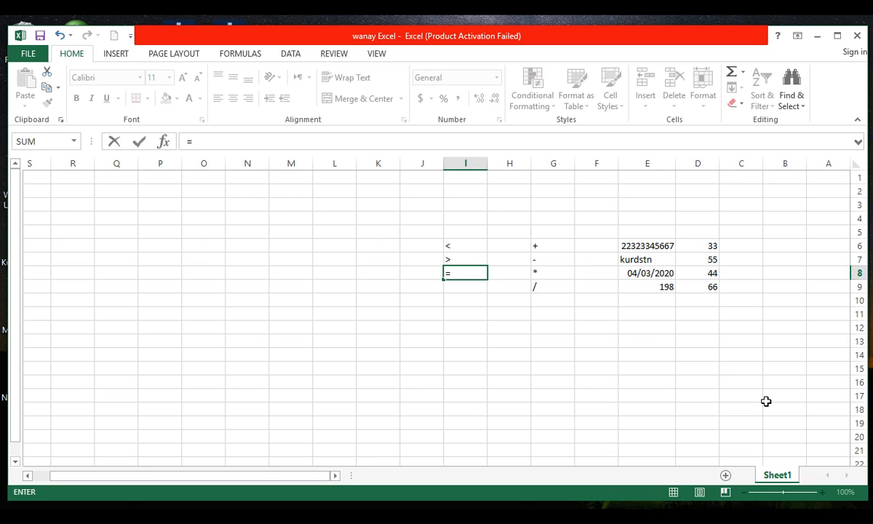
type("<")
key("Return")
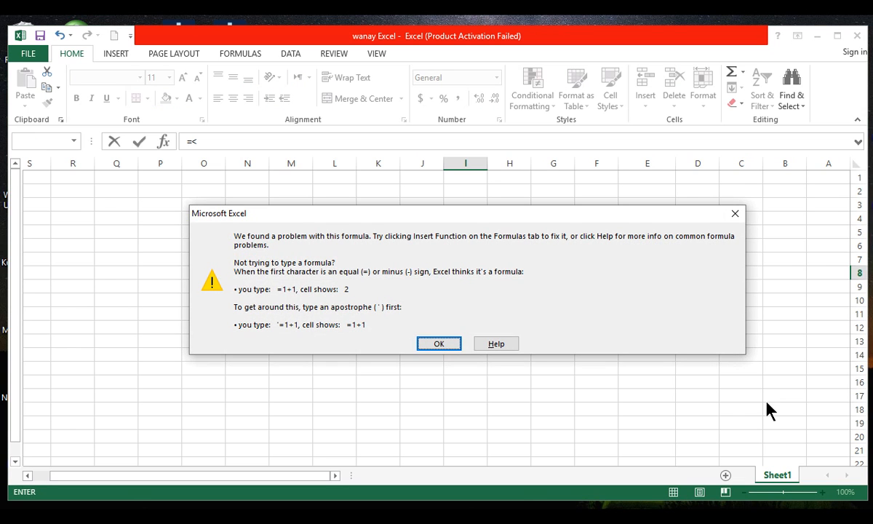
left_click(445, 344)
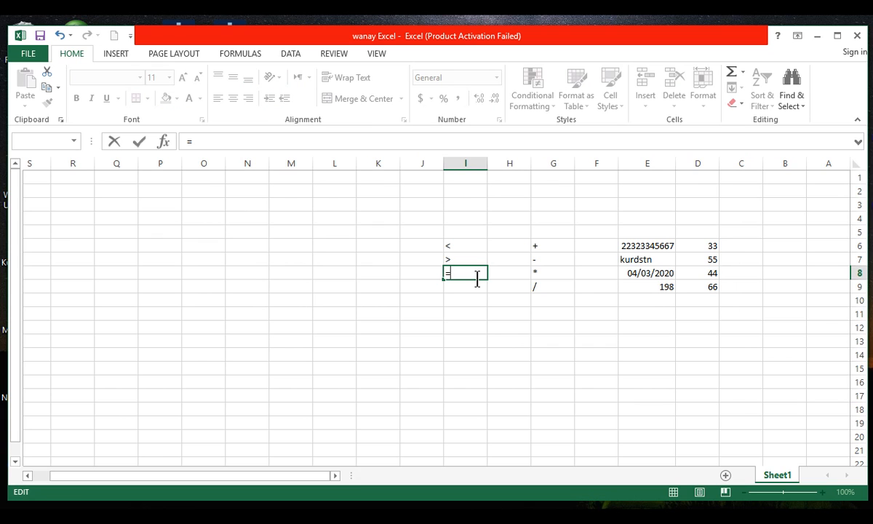
key("BackSpace")
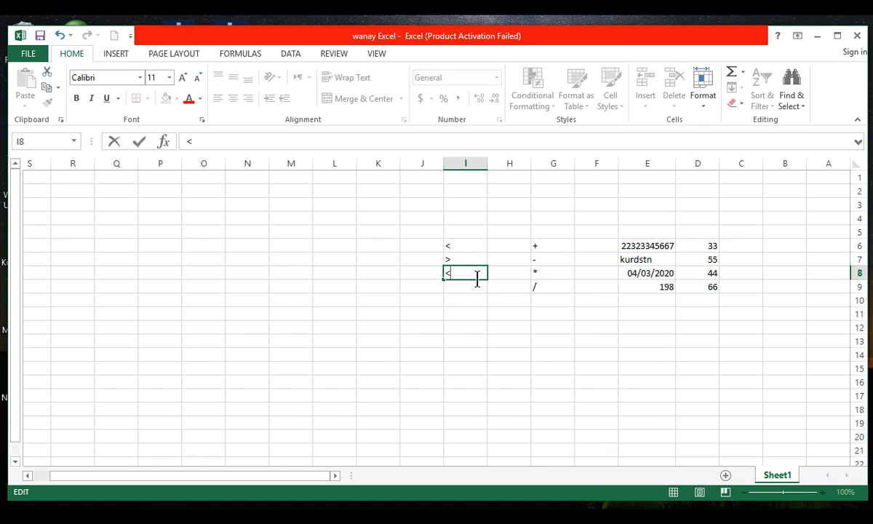
Step: Continue the comparison operator list with <=, >= and # in cells I8 to I10
type("=")
key("Return")
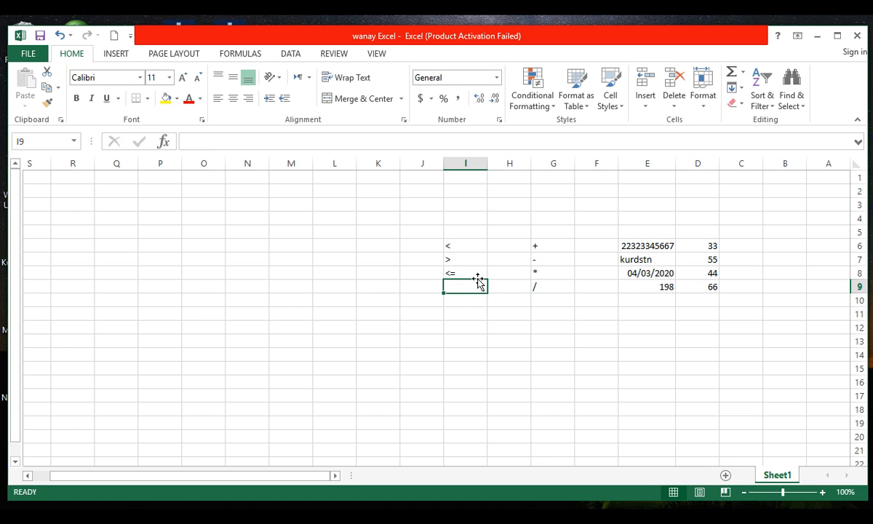
type(">+")
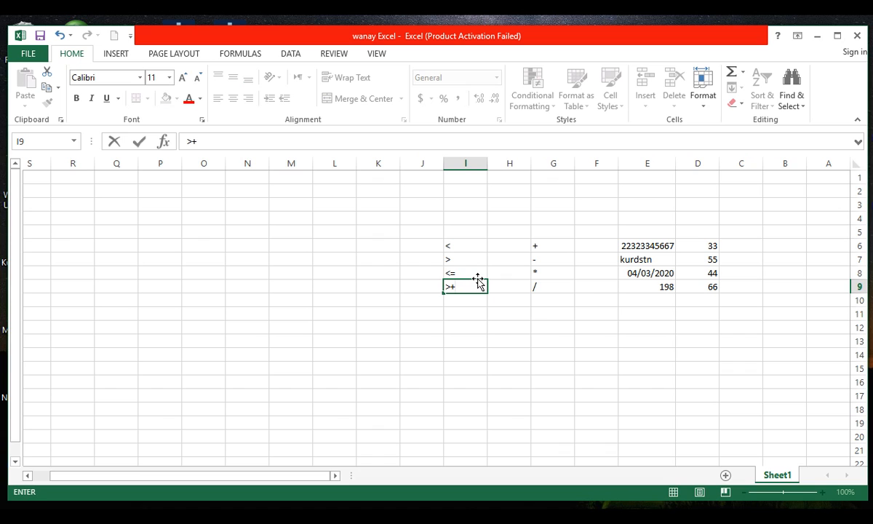
key("BackSpace")
type("=")
key("Return")
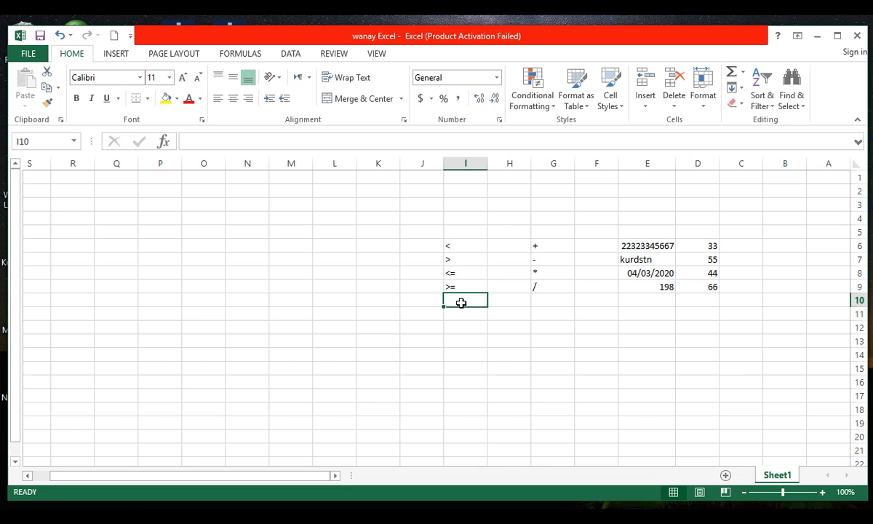
type("#")
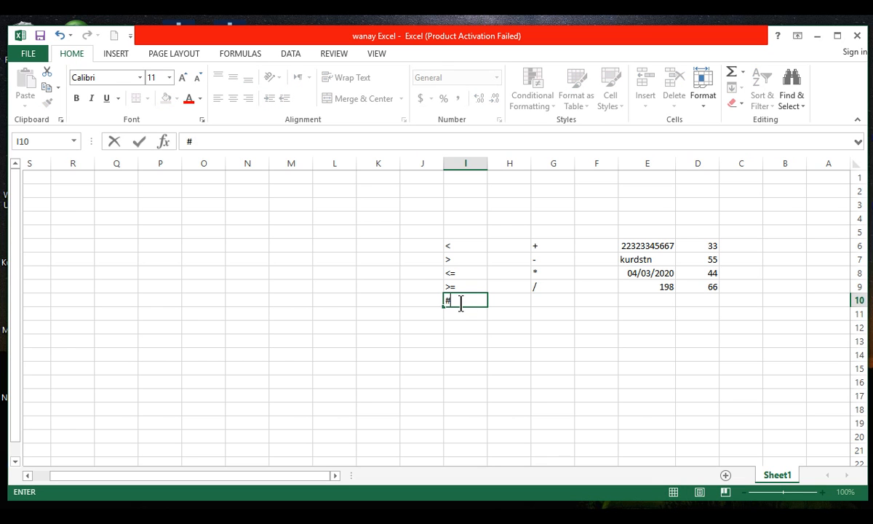
key("Return")
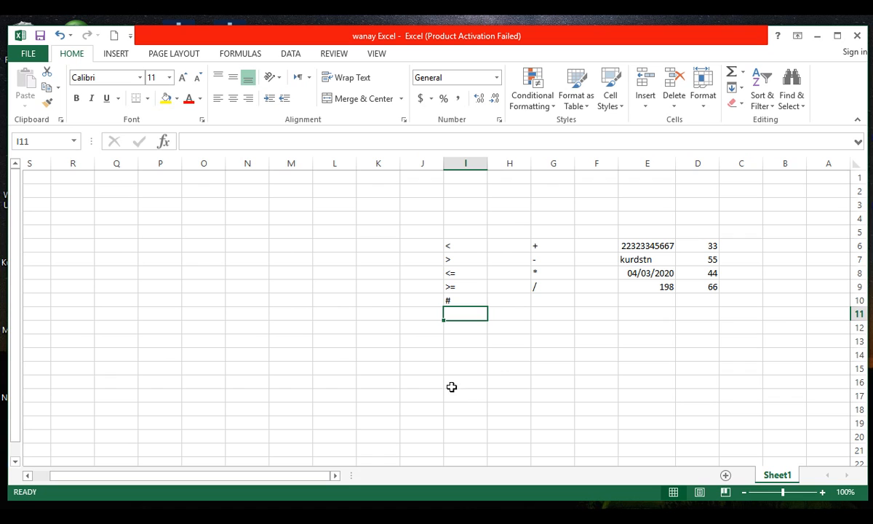
Step: Add the exponent operator ^ in cell G10, below the other arithmetic operators
left_click(368, 254)
left_click(376, 245)
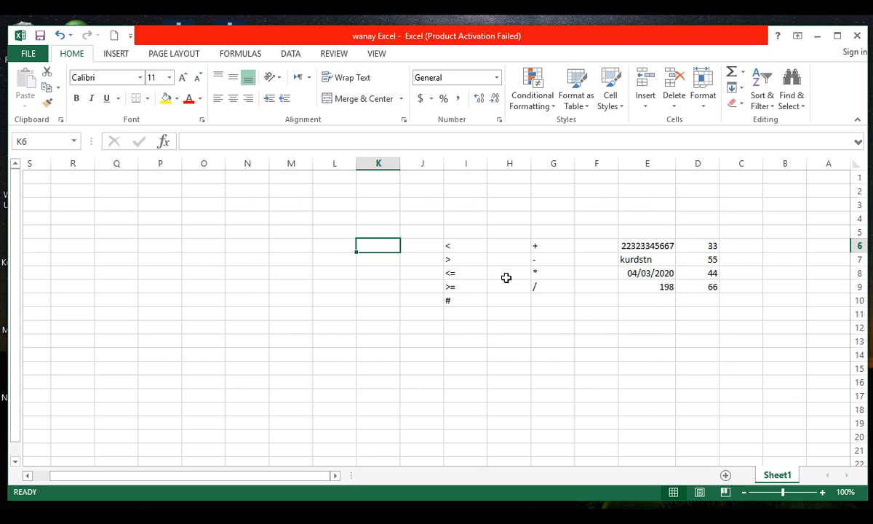
left_click(549, 299)
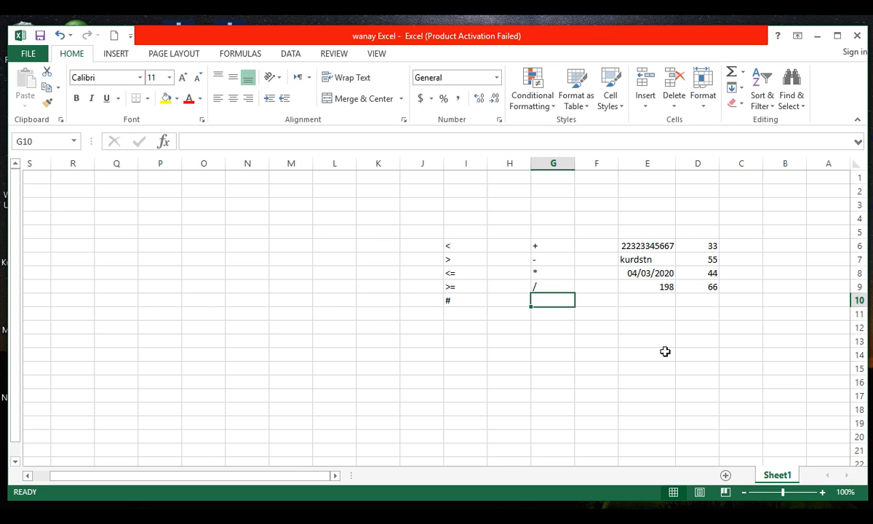
type("^")
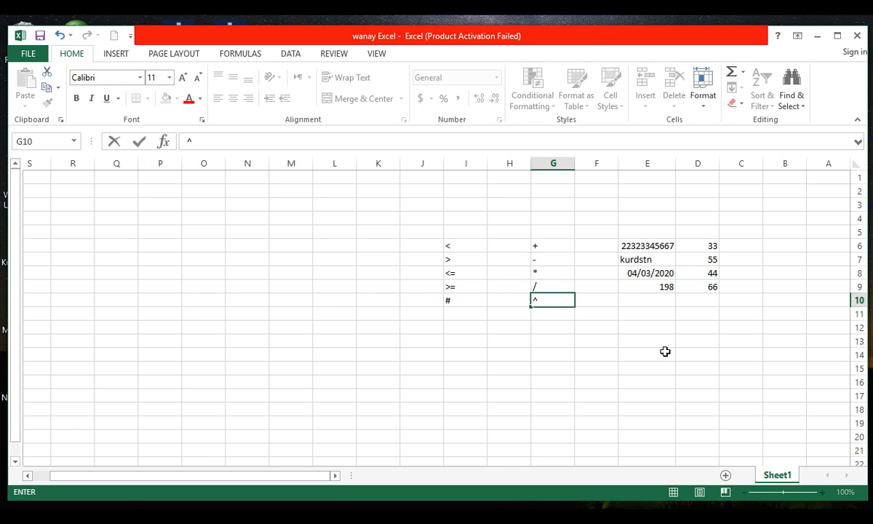
key("Return")
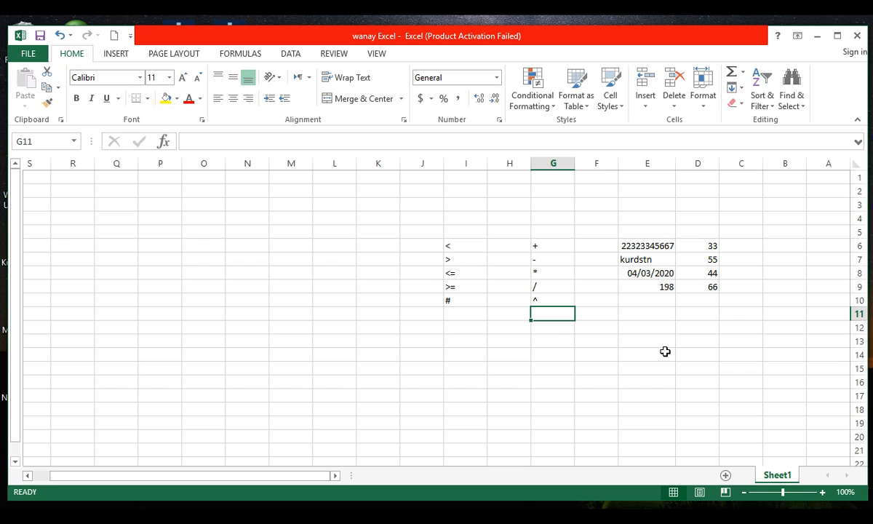
Step: Start an operator precedence list in column K with (), ^ and * in cells K6 to K8
left_click(382, 246)
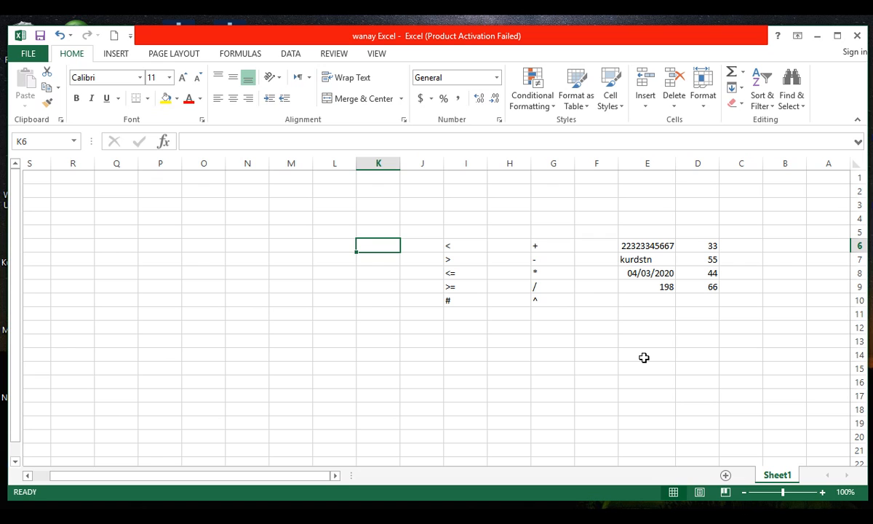
type("()")
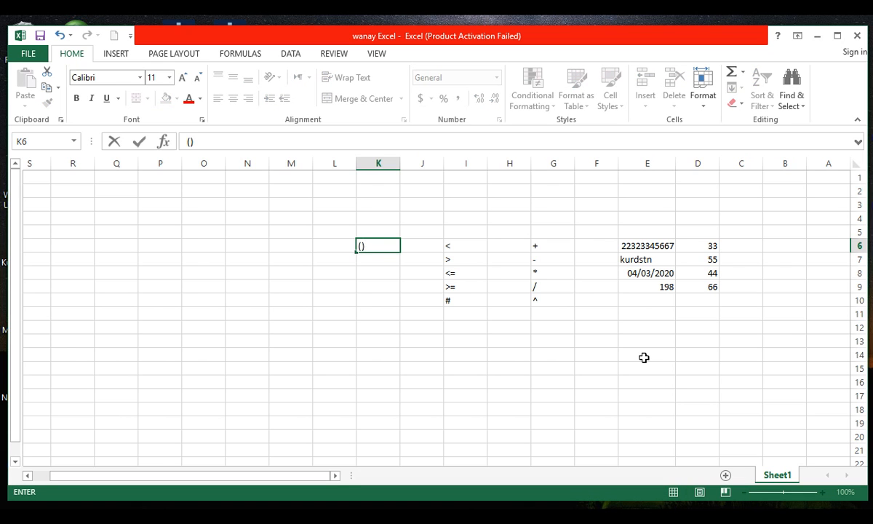
key("Return")
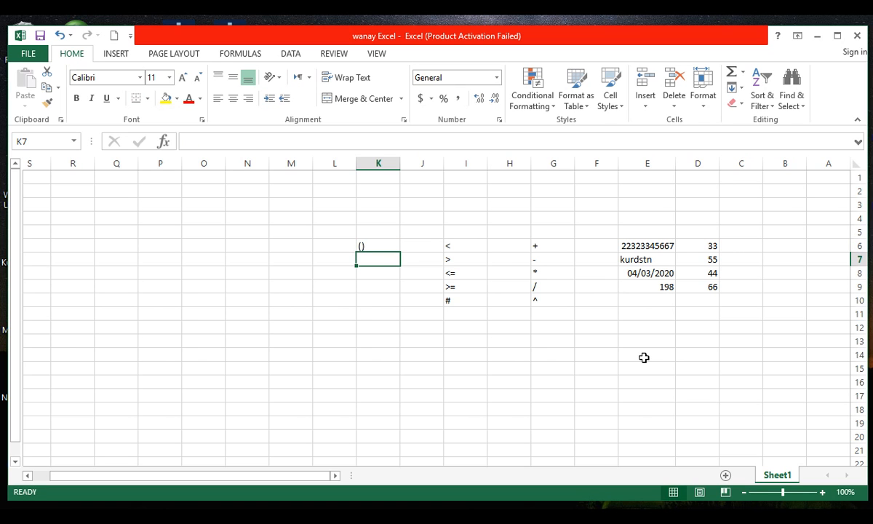
type("^")
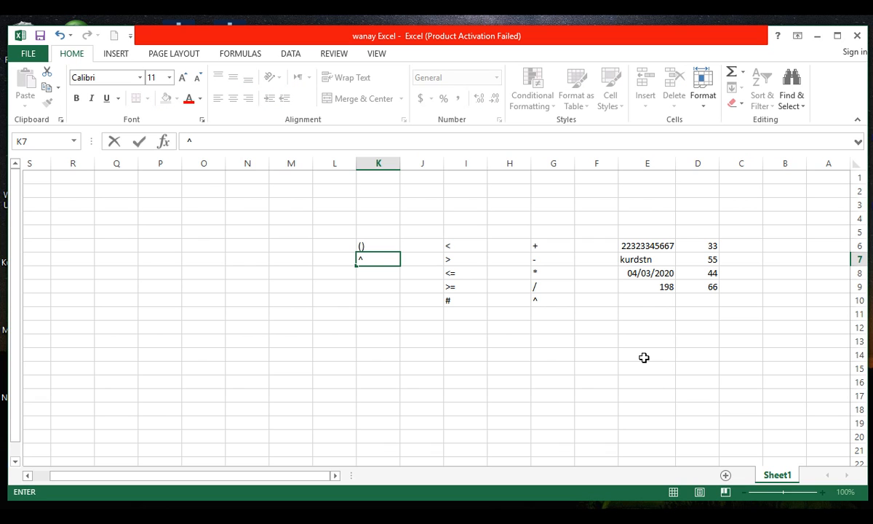
key("Return")
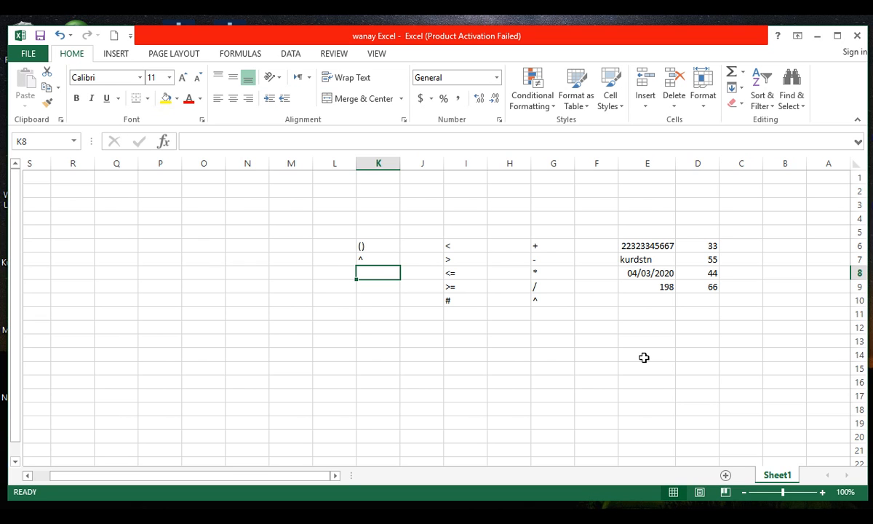
type("*")
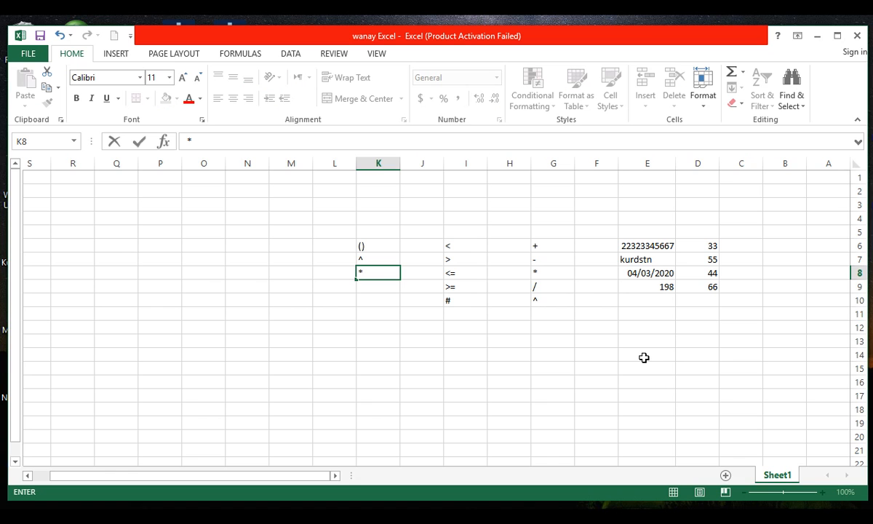
key("Return")
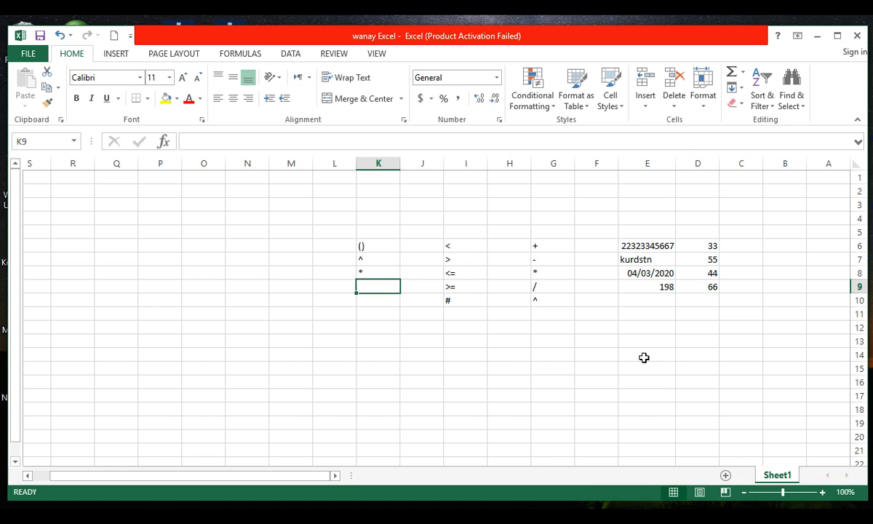
Step: Complete the operator precedence list with /, + and - in cells K9 to K11
double_click(369, 289)
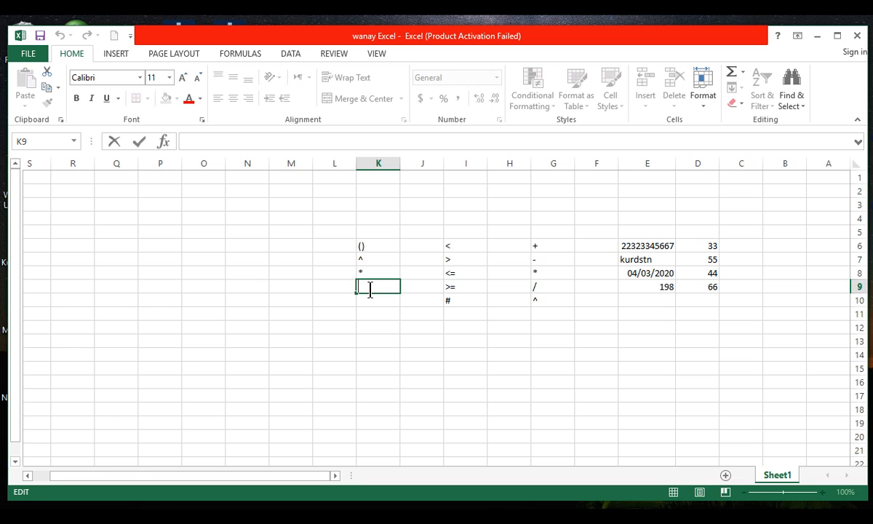
type("/")
key("Return")
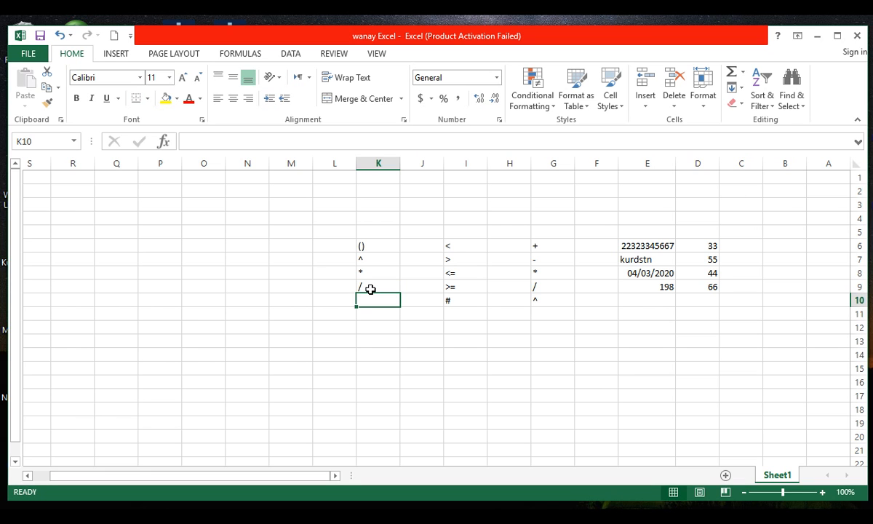
type("+")
key("Return")
type("-")
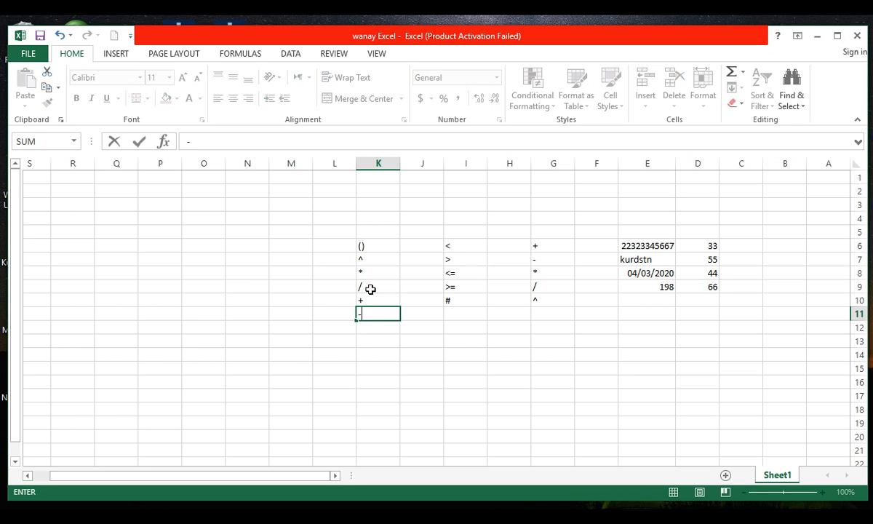
key("Return")
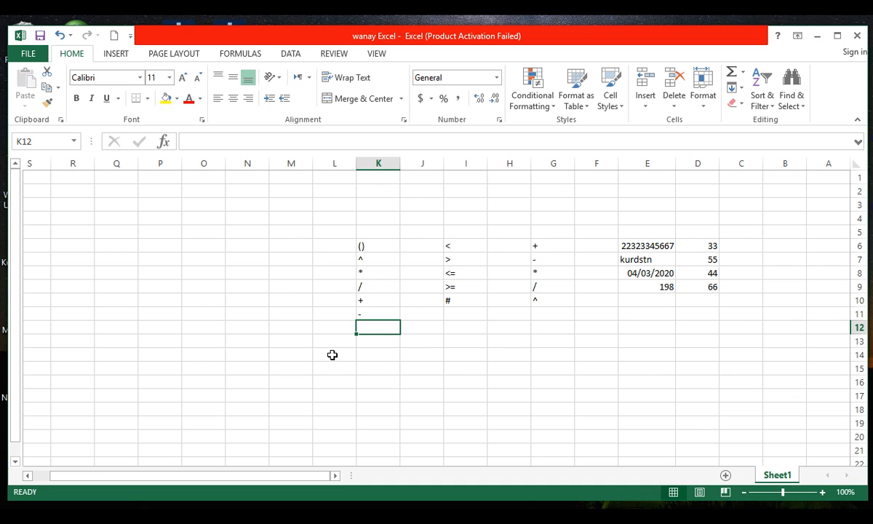
Step: Review the operator precedence order by going through cells K6 to K11 one by one, ending with the whole list selected
left_click(391, 340)
left_click(379, 255)
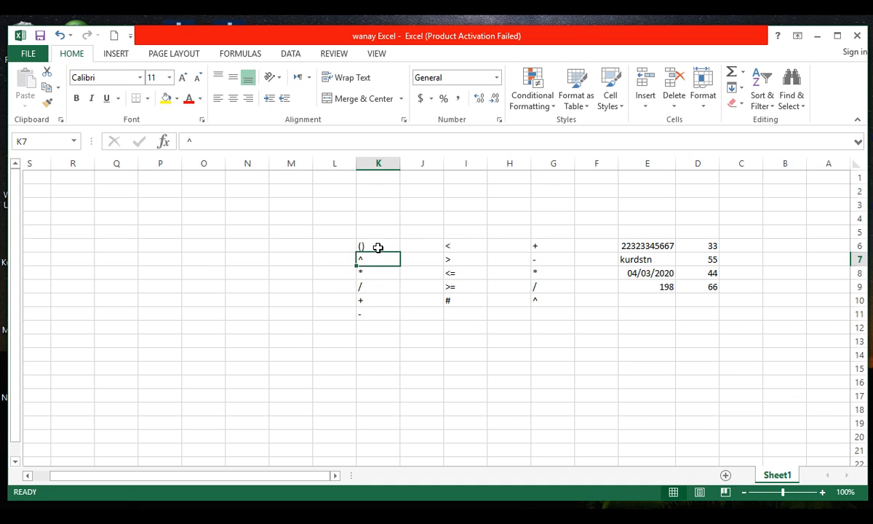
left_click(378, 245)
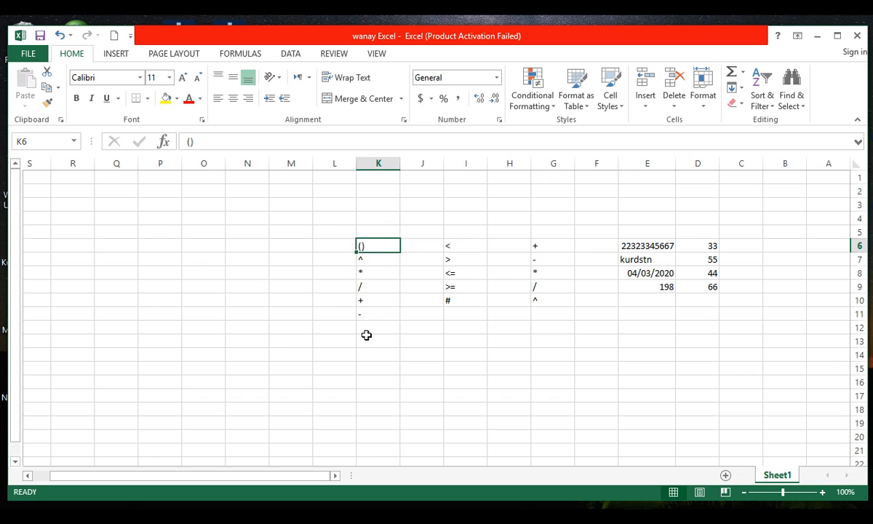
left_click(376, 256)
left_click(374, 273)
left_click(374, 285)
left_click(375, 298)
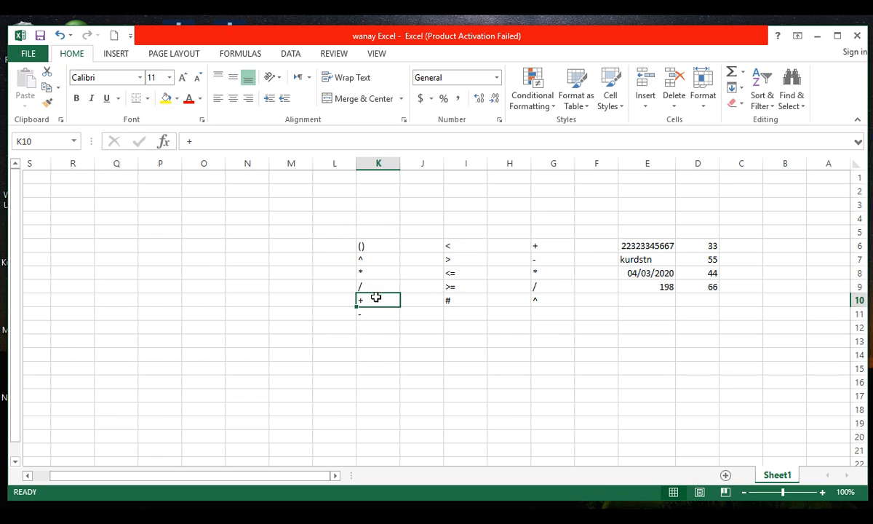
left_click(375, 314)
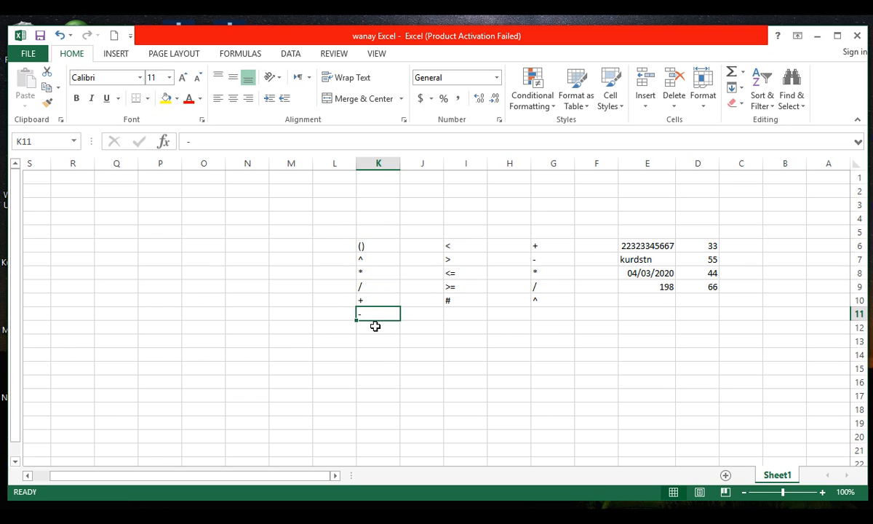
left_click(377, 248)
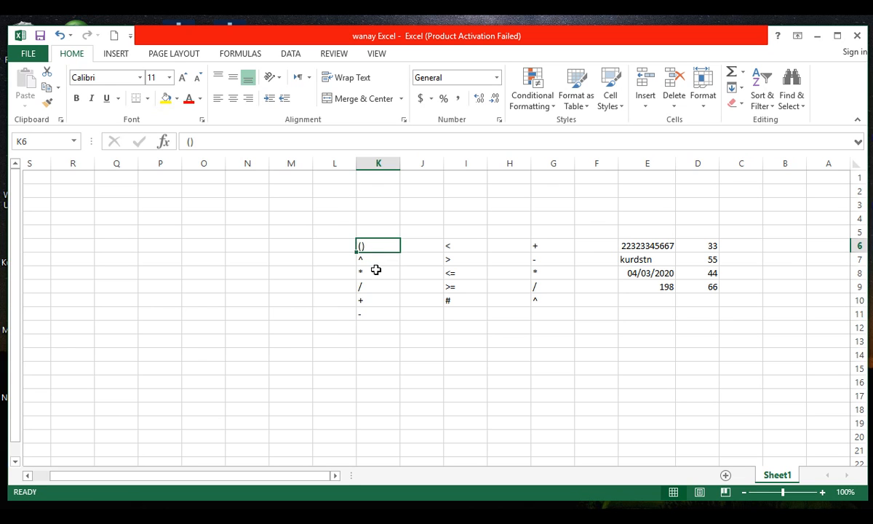
left_click(376, 260)
left_click(376, 277)
left_click(375, 313)
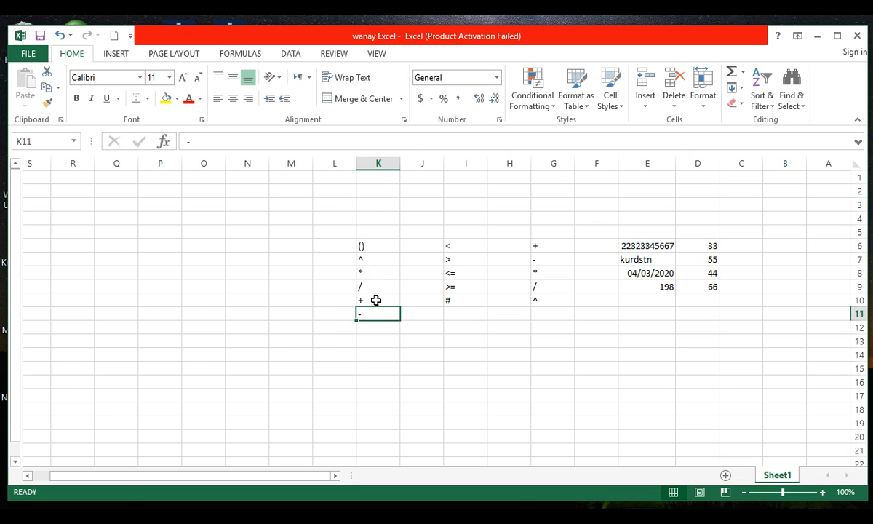
left_click(376, 299)
left_click_drag(380, 245, 380, 314)
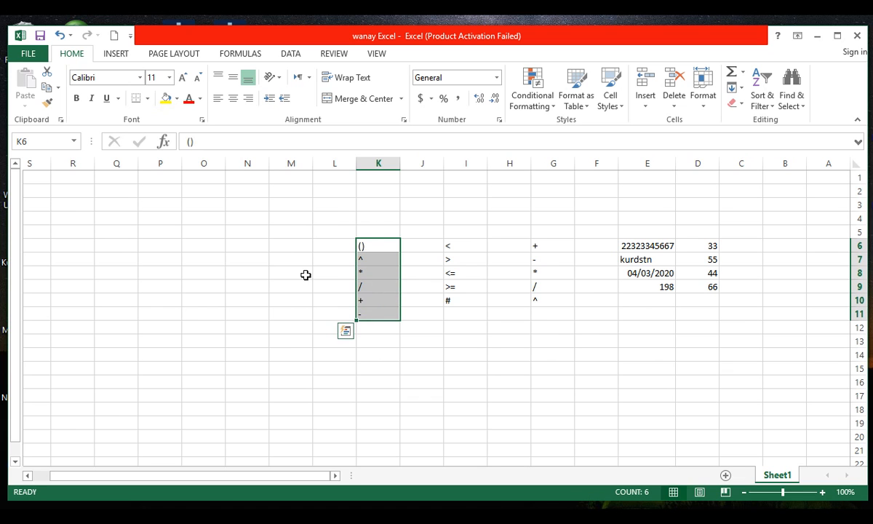
left_click(323, 262)
left_click(293, 288)
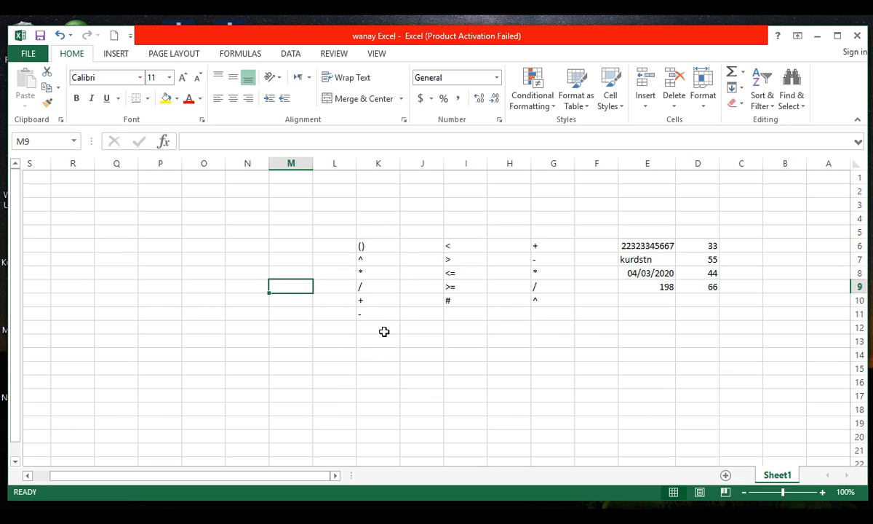
left_click(387, 329)
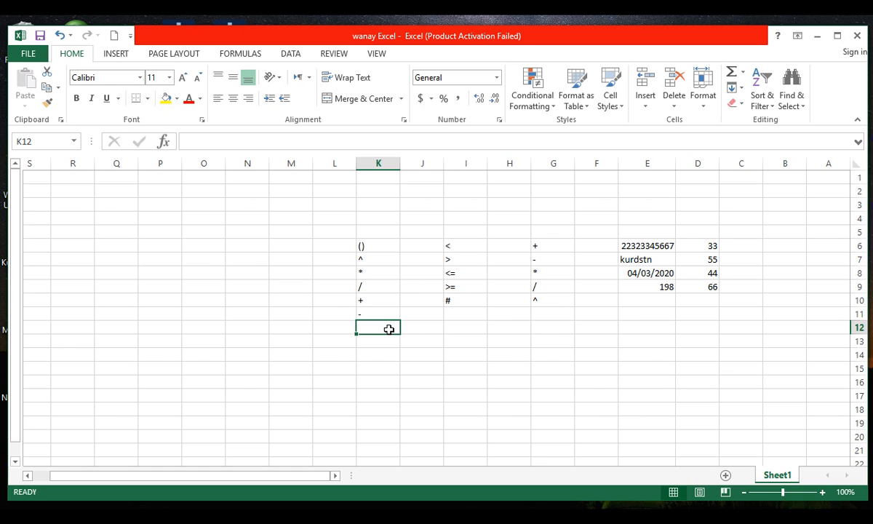
left_click(421, 357)
left_click(259, 285)
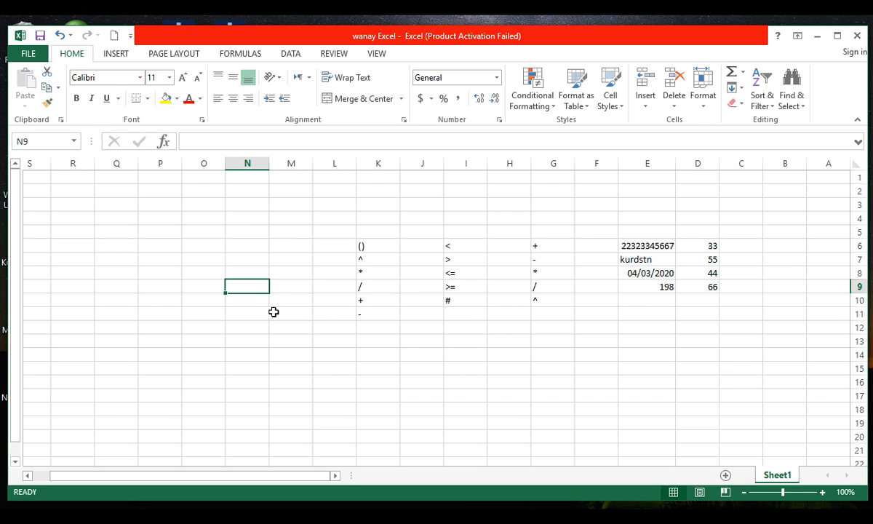
left_click(274, 229)
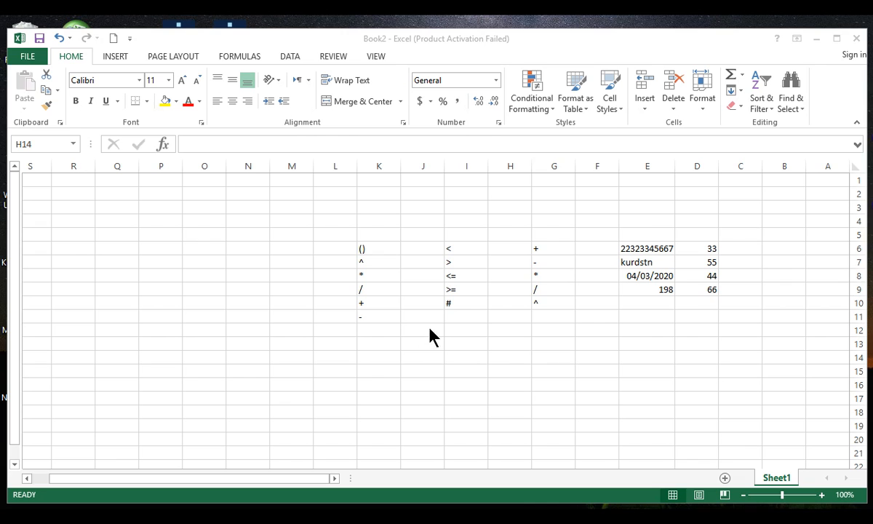
Step: Show the workbook's Info page with its file management commands
left_click(26, 58)
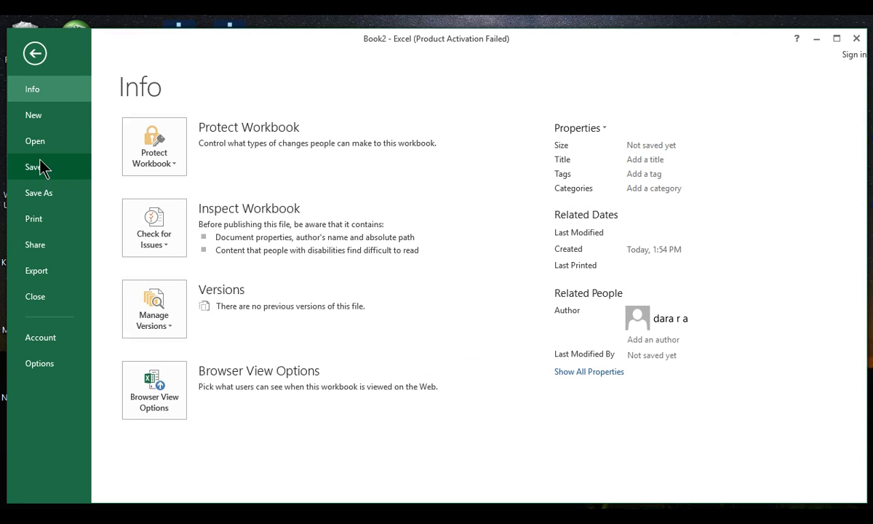
left_click(34, 53)
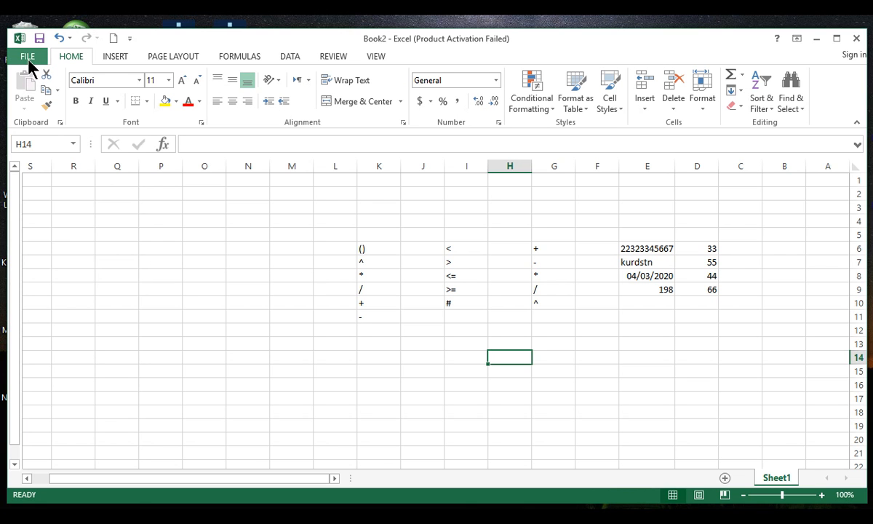
left_click(28, 56)
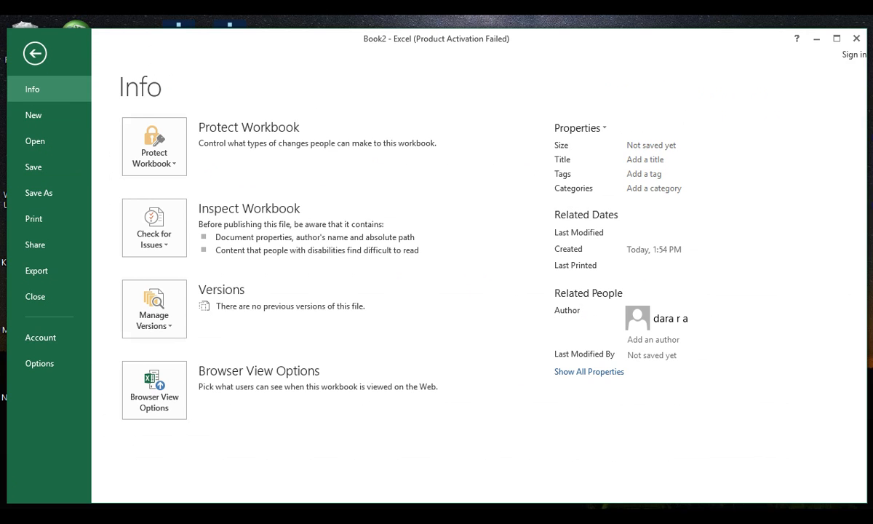
left_click(761, 517)
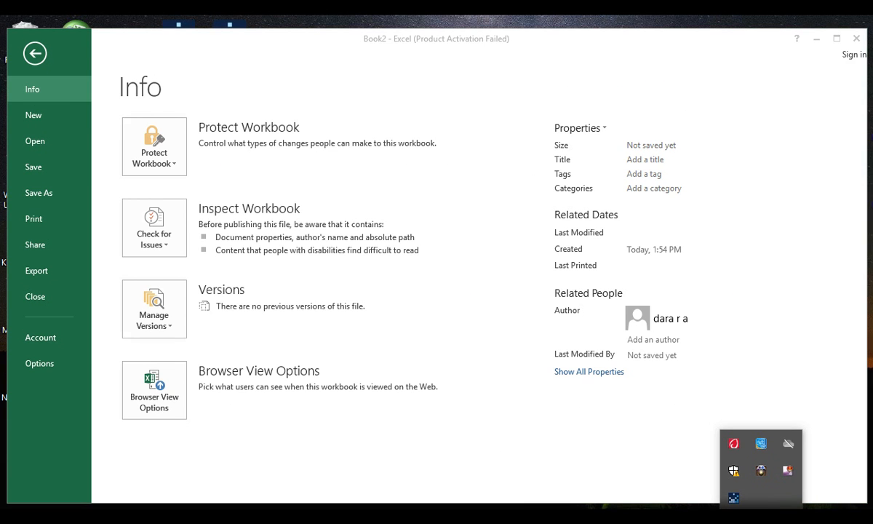
right_click(787, 472)
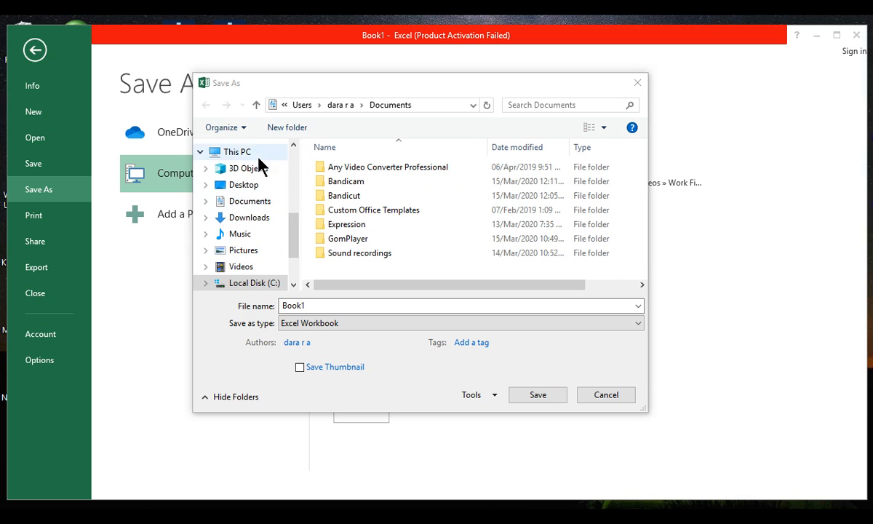
Step: Look through the available save locations, including Documents and the drives, and choose the Desktop for saving the workbook
left_click(256, 203)
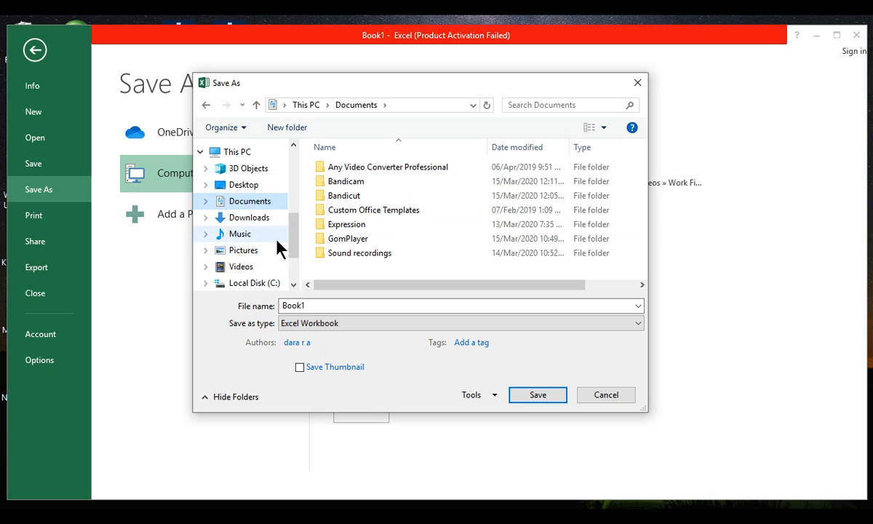
scroll(273, 201, "down", 2)
scroll(269, 202, "down", 1)
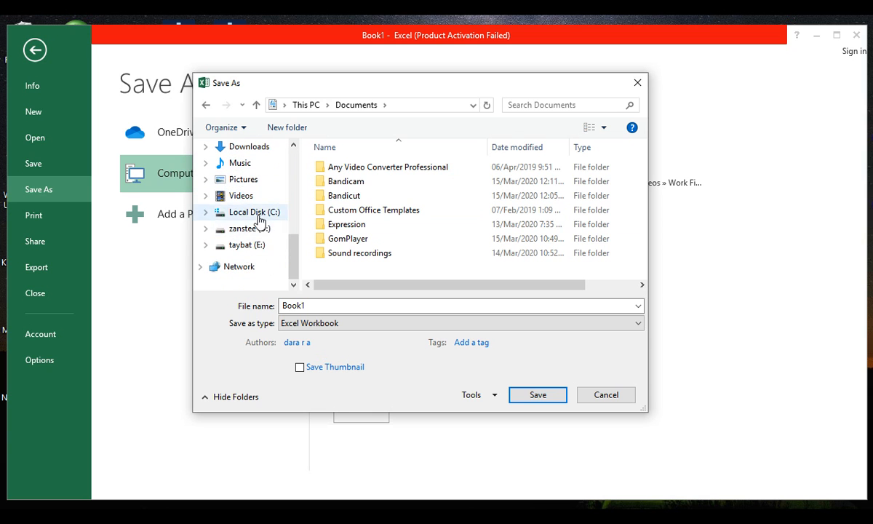
scroll(258, 218, "up", 3)
scroll(259, 212, "up", 3)
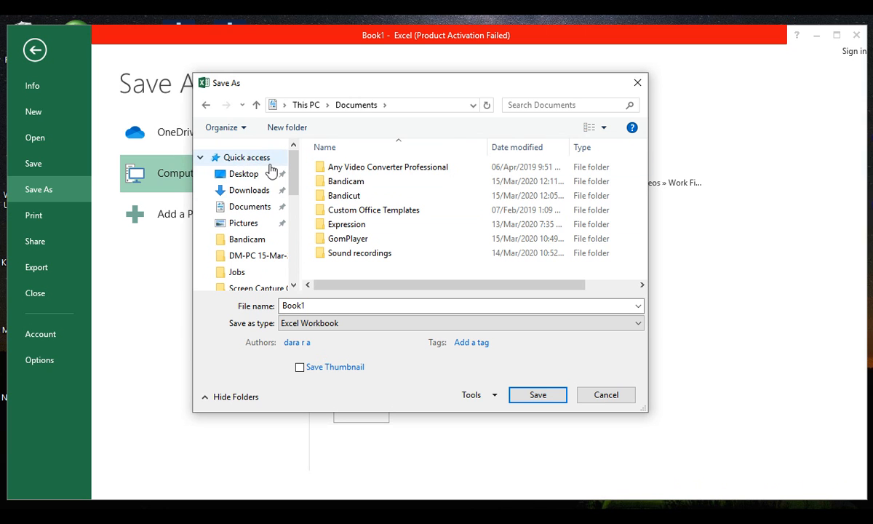
left_click(245, 176)
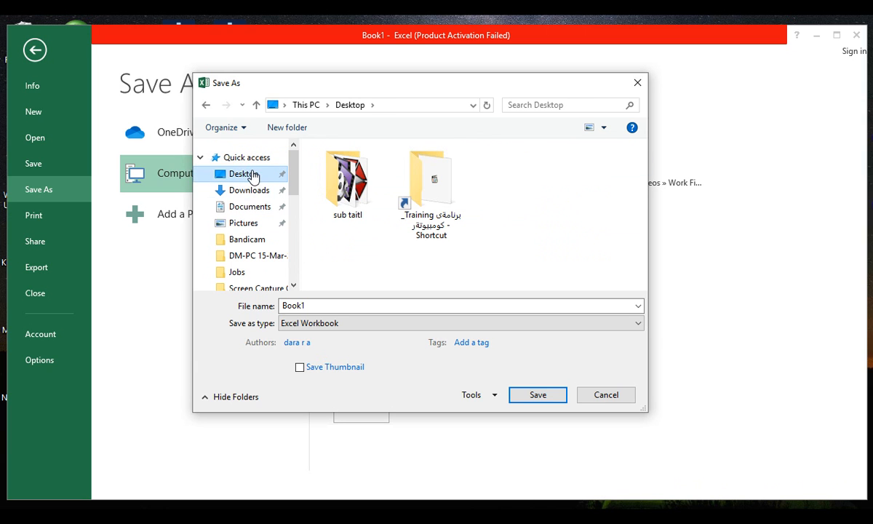
Step: Create a new folder on the Desktop from the Save As dialog and name it ecxel
left_click(285, 128)
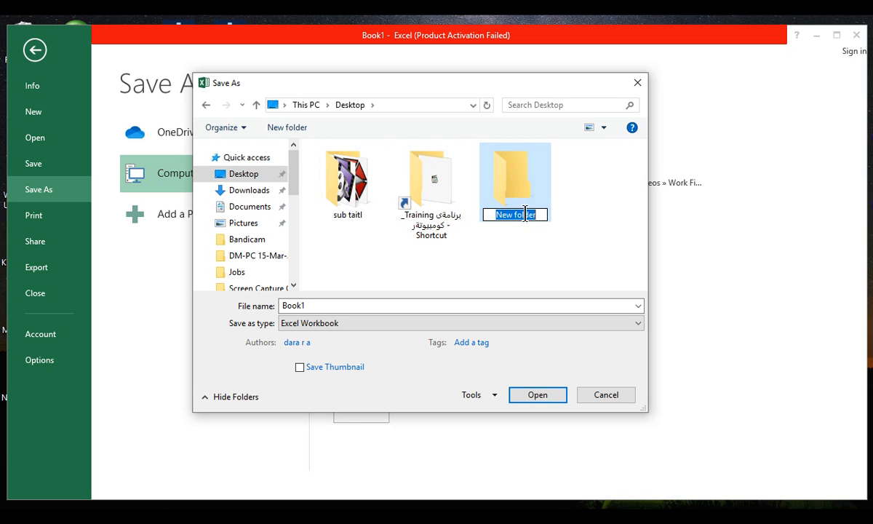
key("BackSpace")
type("ex")
type("el")
key("BackSpace")
key("BackSpace")
type("cel")
key("BackSpace")
key("BackSpace")
key("BackSpace")
key("BackSpace")
type("cxel")
mouse_move(484, 518)
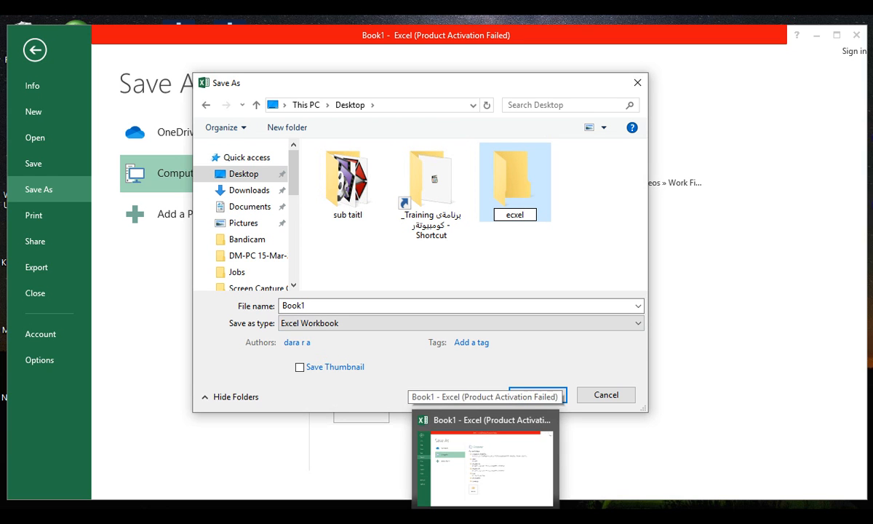
key("Return")
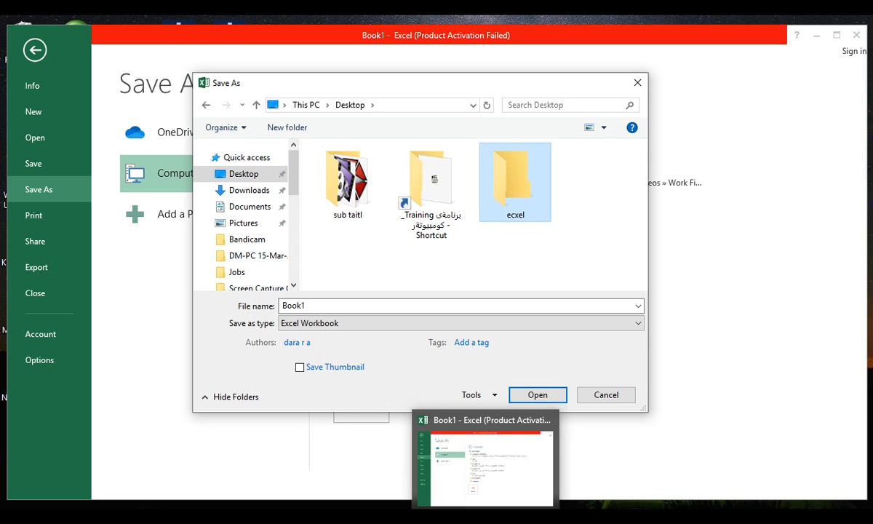
Step: Rename the ecxel folder on the Desktop as excel
left_click(526, 208)
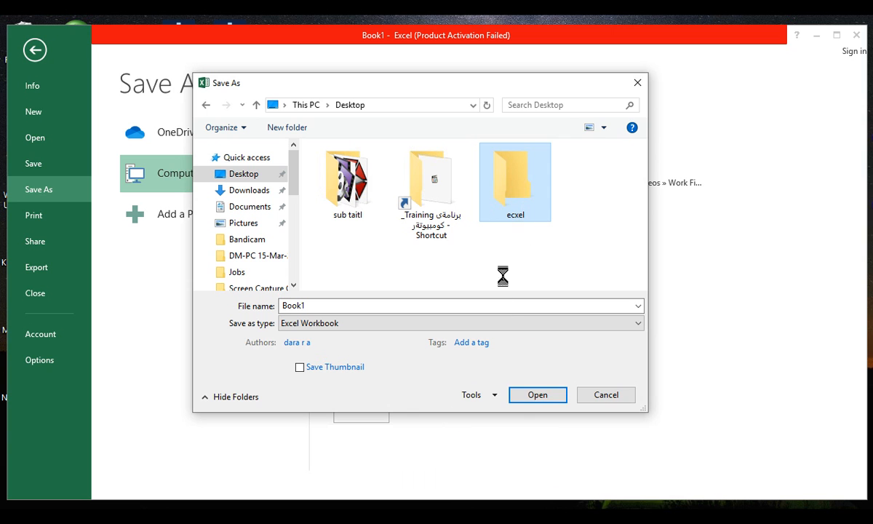
right_click(504, 174)
left_click(507, 186)
right_click(507, 190)
left_click(512, 481)
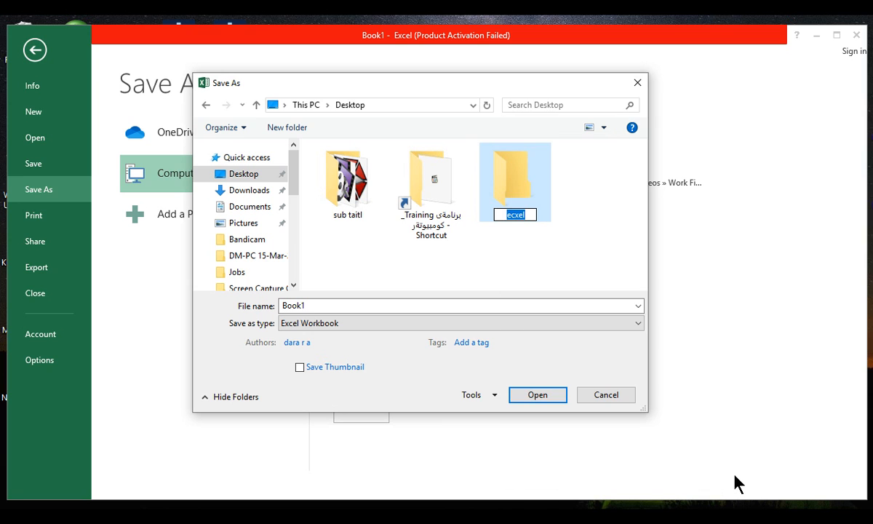
key("BackSpace")
type("exe")
key("BackSpace")
type("cl")
key("BackSpace")
type("el")
key("Return")
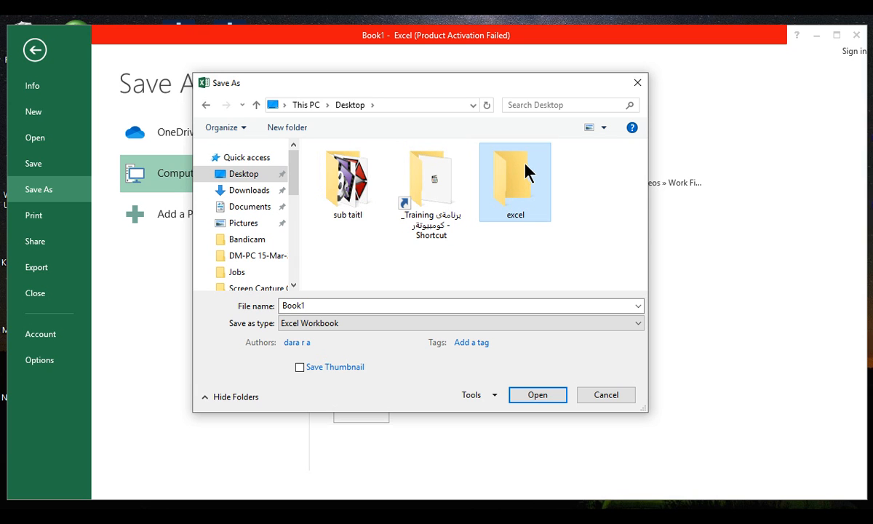
Step: Make the excel folder the save location and examine the file name and available file types, keeping Excel Workbook
double_click(521, 178)
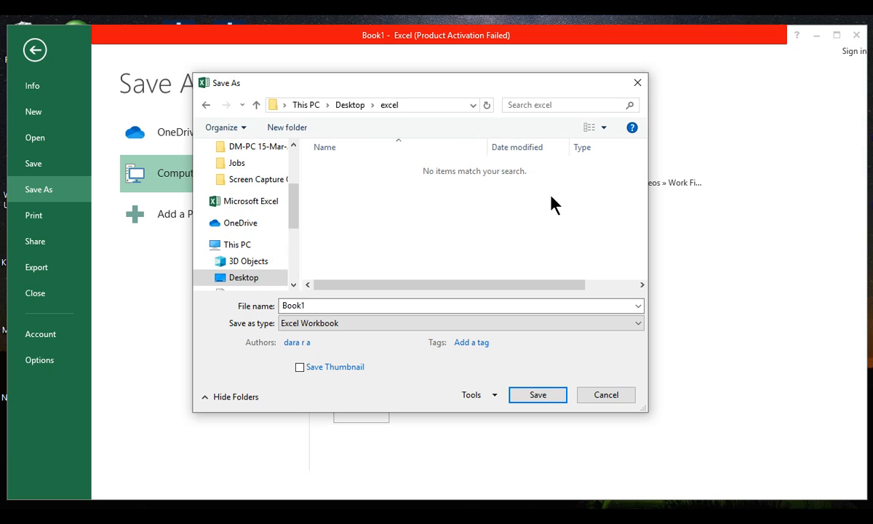
left_click(312, 305)
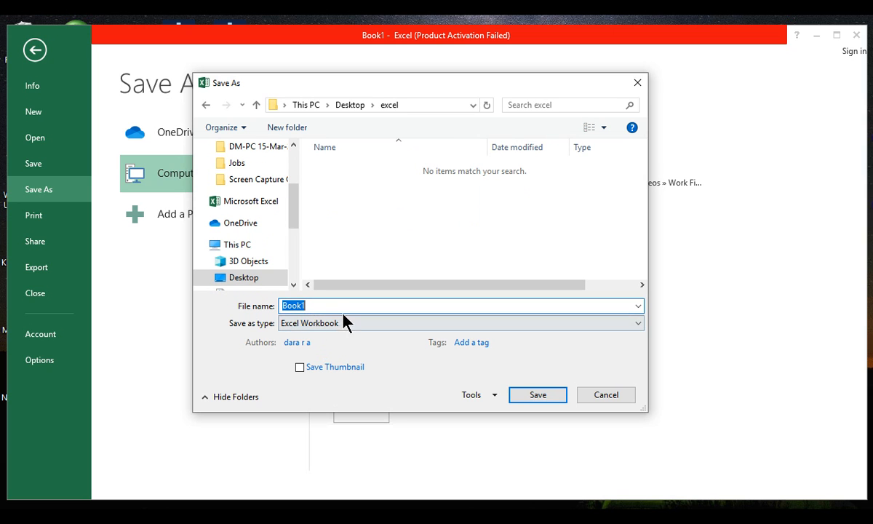
left_click(330, 305)
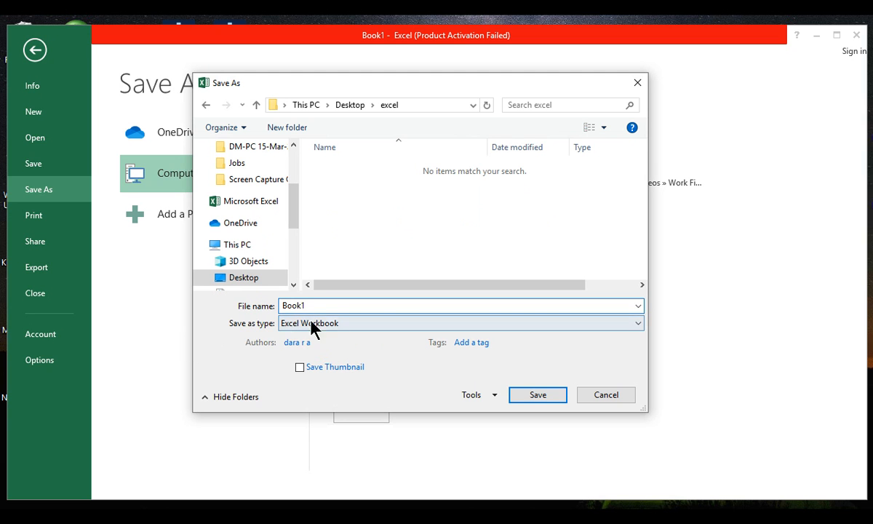
left_click(640, 326)
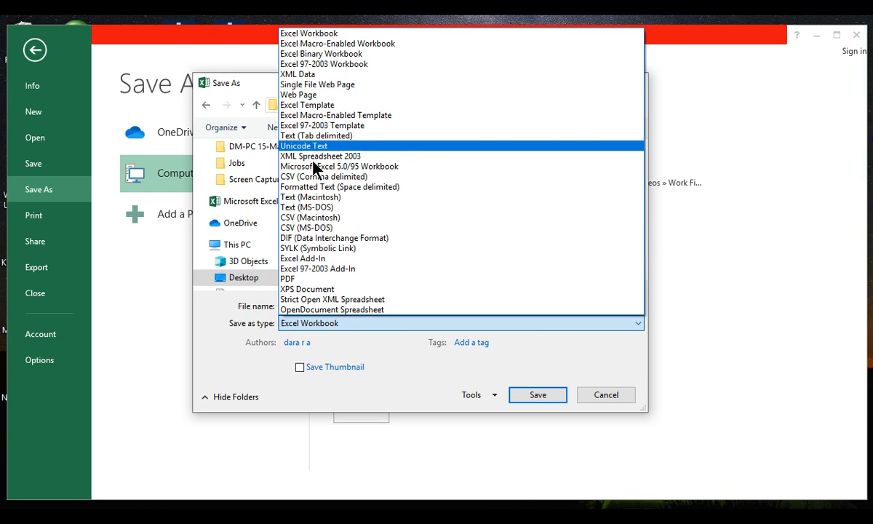
left_click(331, 326)
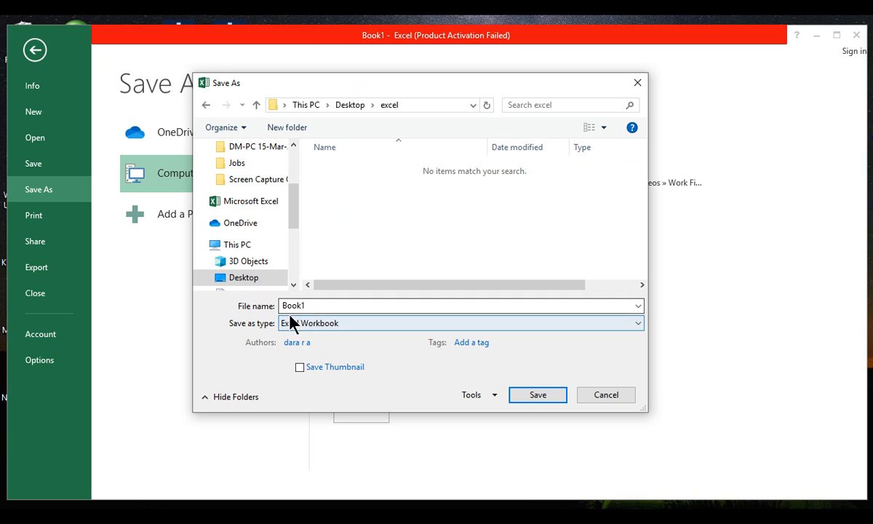
Step: Replace the suggested file name with wanay Excel for the workbook being saved
double_click(306, 306)
left_click(324, 305)
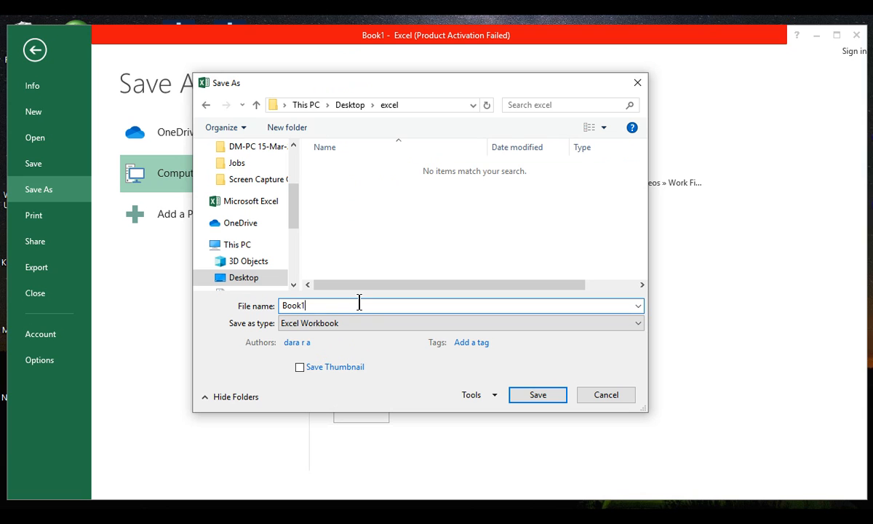
key("BackSpace")
key("BackSpace")
key("BackSpace")
key("BackSpace")
key("BackSpace")
type("wany")
key("BackSpace")
type("ay e")
key("BackSpace")
type("Excel")
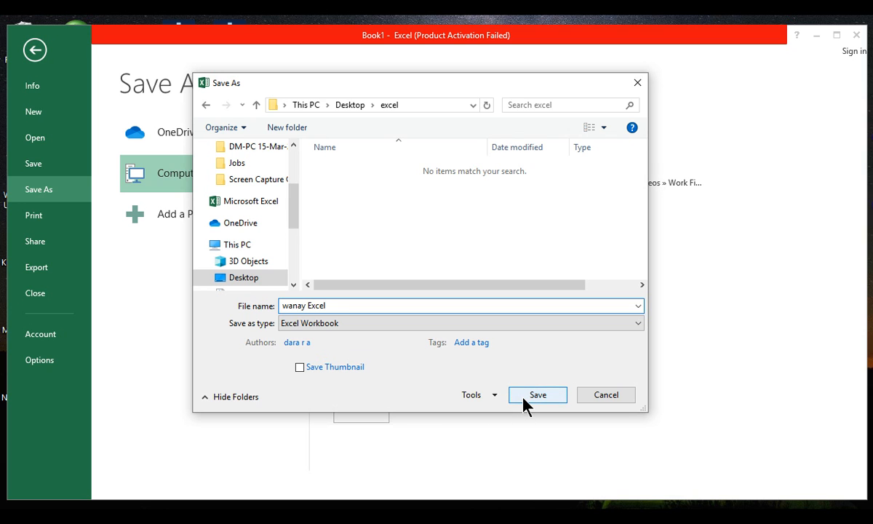
Step: Look at the additional save tools, then save the workbook as an Excel Workbook in the excel folder
left_click(494, 395)
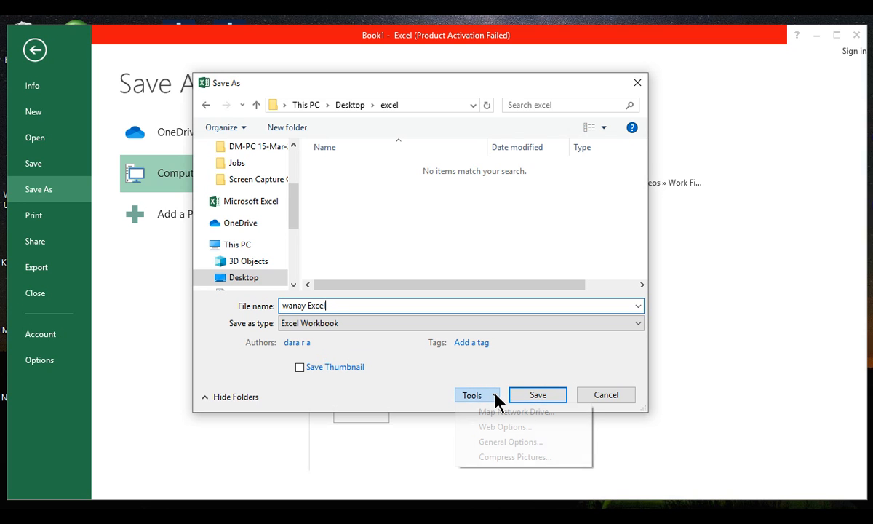
left_click(496, 397)
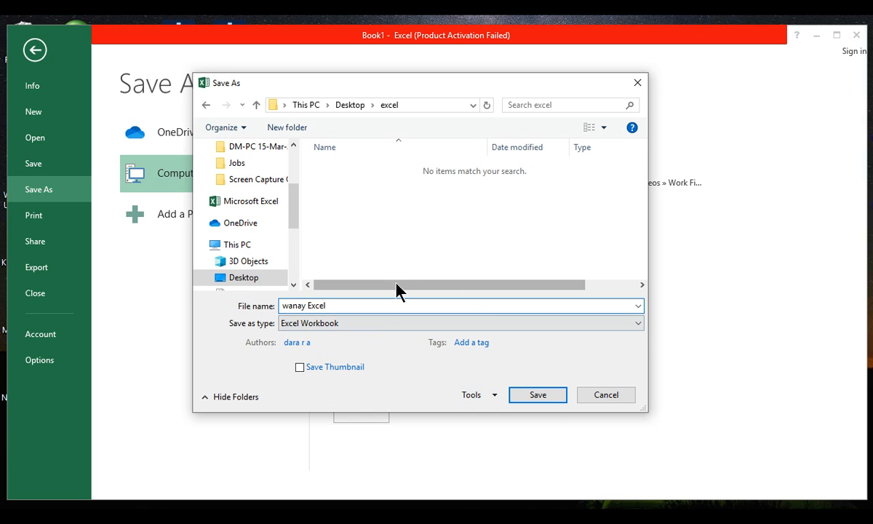
left_click(536, 395)
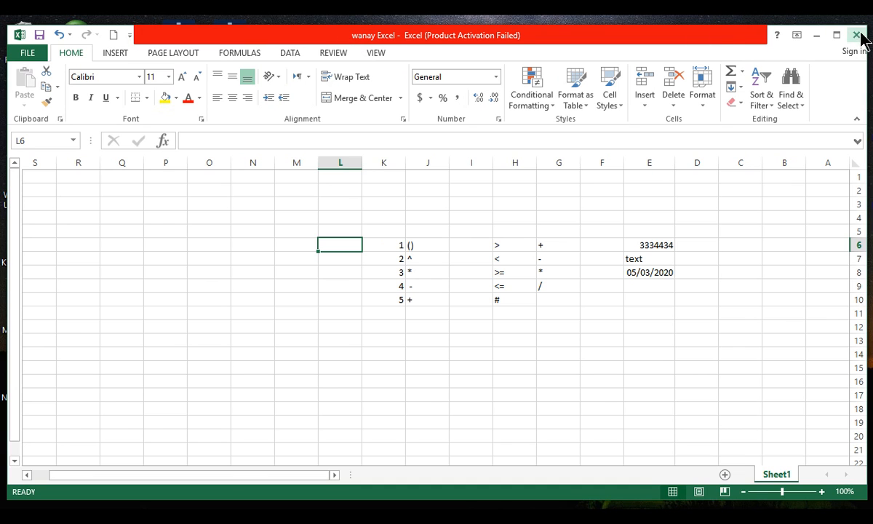
Step: Close the wanay Excel workbook and exit Excel to return to the desktop
left_click(28, 57)
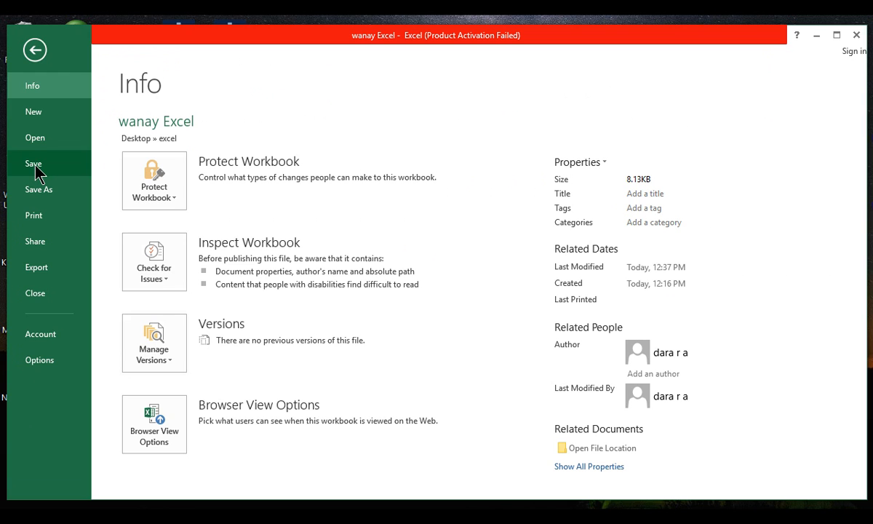
left_click(36, 300)
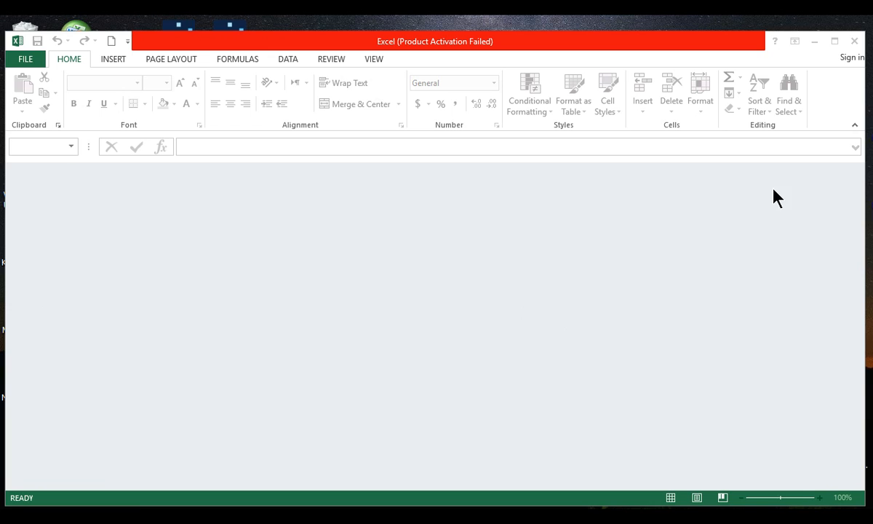
left_click(809, 64)
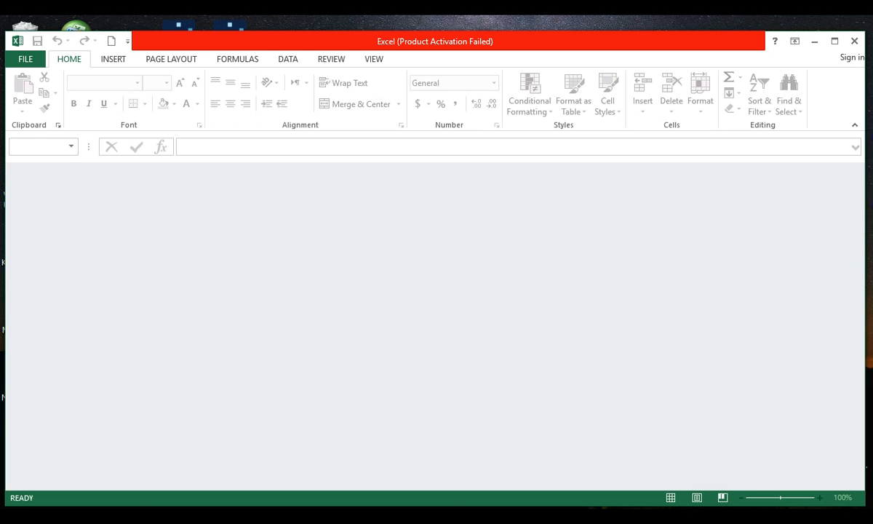
left_click(855, 42)
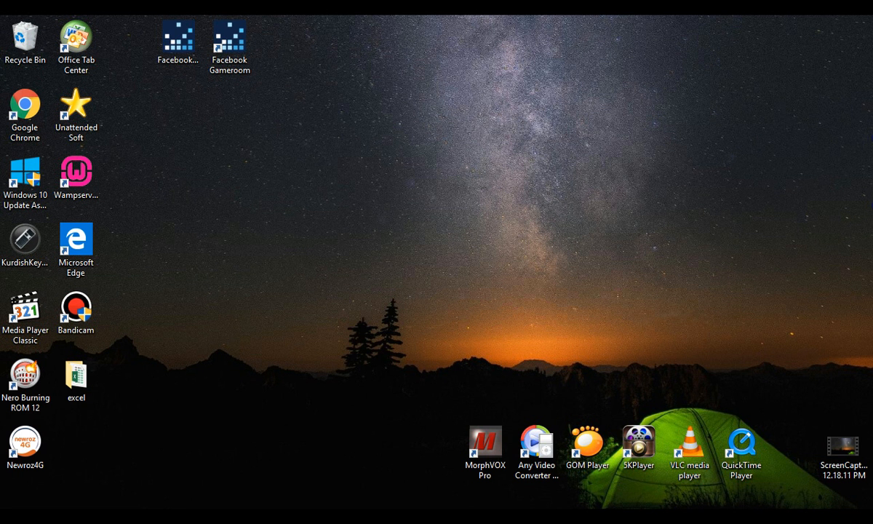
left_click(764, 516)
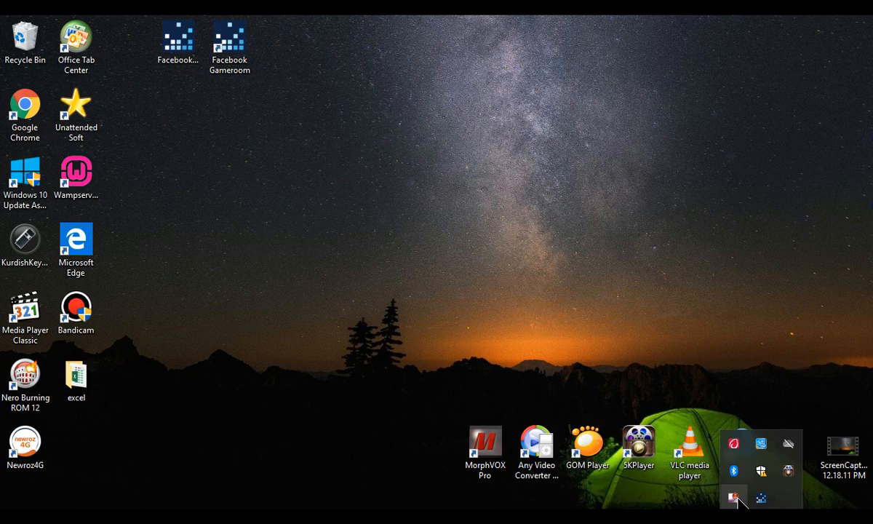